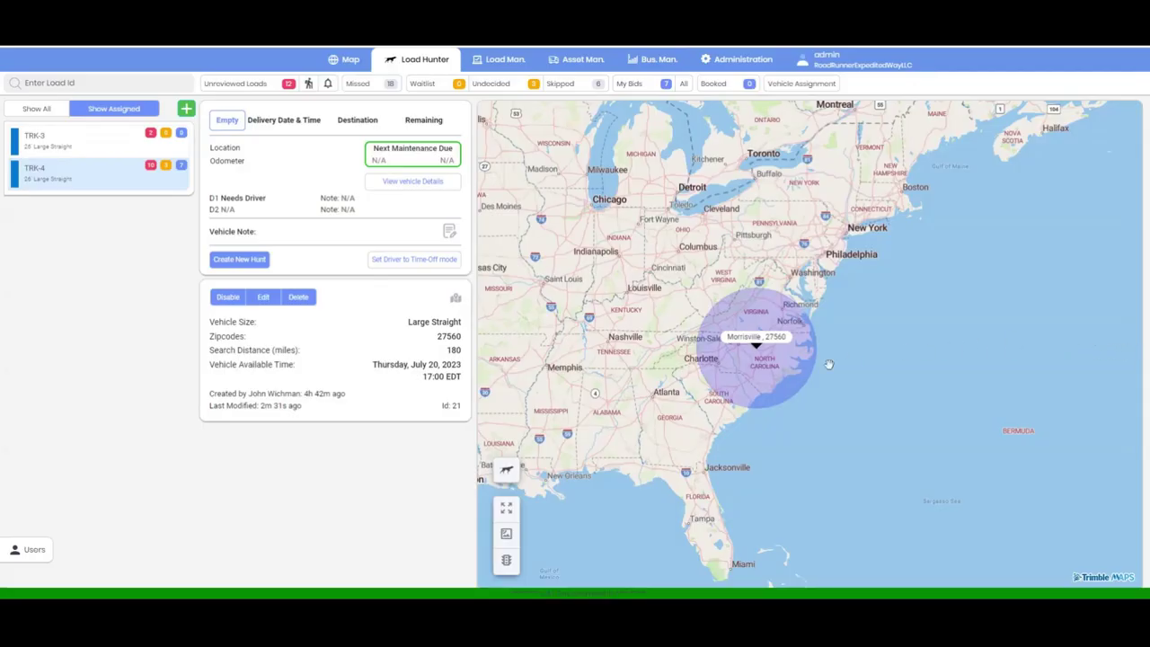
{"action": "scroll", "coordinate": [753, 409], "scroll_direction": "up", "scroll_amount": 1}
{"action": "scroll", "coordinate": [750, 413], "scroll_direction": "up", "scroll_amount": 2}
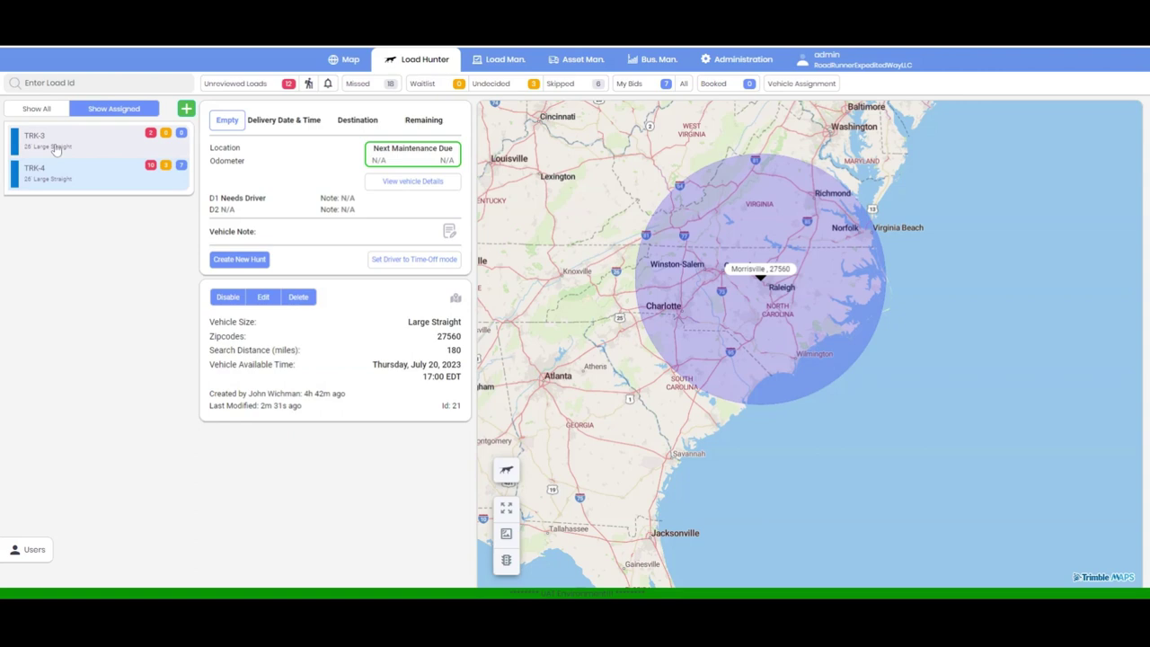
Start a new vehicle TRK 5, 26 ft Large Straight, 9000 lbs payload, dock high, air ride, with dimensions 312 x 98 x 102 inches
{"action": "left_click", "coordinate": [186, 109]}
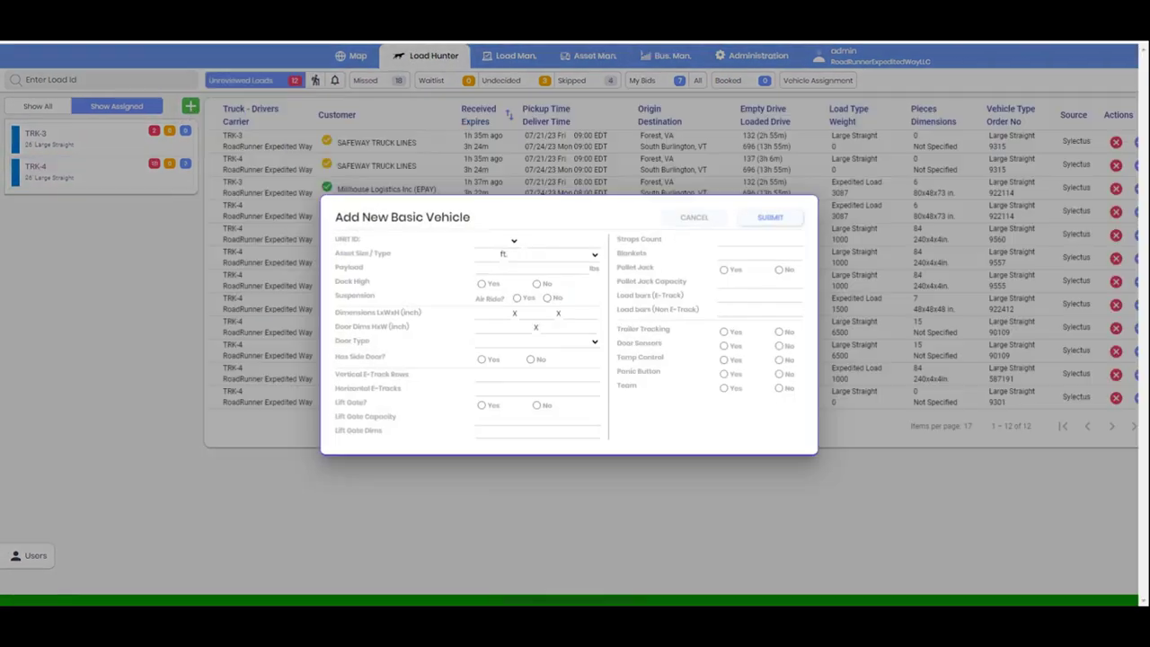
{"action": "left_click", "coordinate": [546, 267]}
{"action": "type", "text": "9000"}
{"action": "left_click", "coordinate": [482, 283]}
{"action": "left_click", "coordinate": [518, 297]}
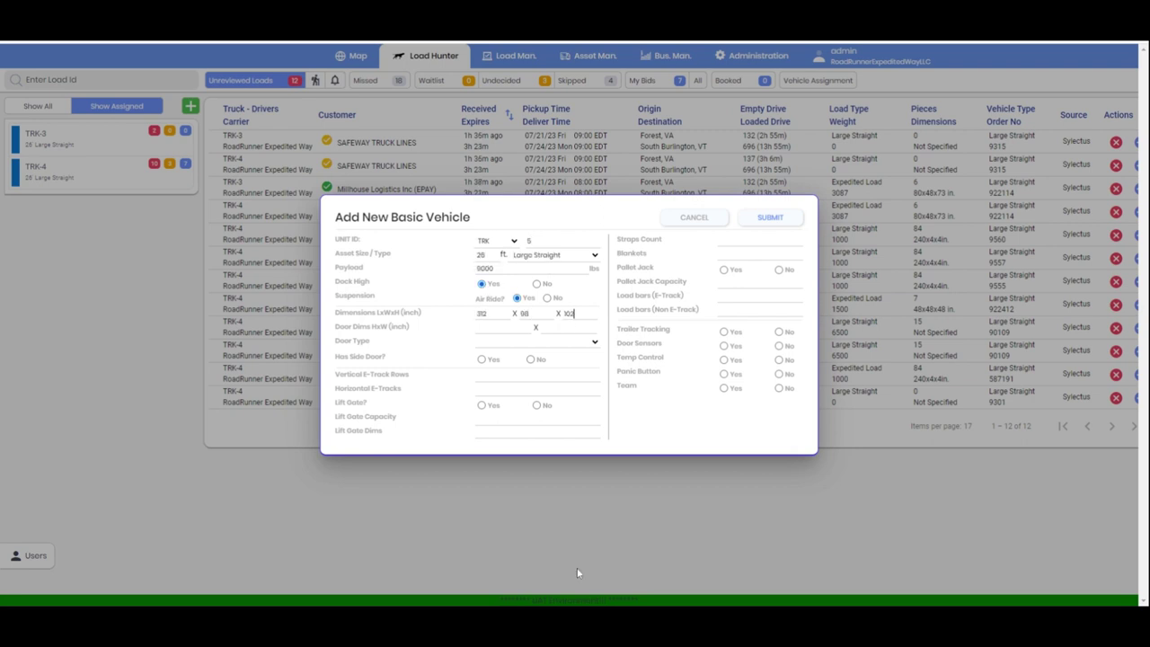
Set the vehicle's door dimensions to 96 x 94 inches, the door type to Roll Up, and mark that it has a side door
{"action": "type", "text": "96"}
{"action": "key", "text": "Tab"}
{"action": "type", "text": "94"}
{"action": "left_click", "coordinate": [557, 342]}
{"action": "left_click", "coordinate": [482, 363]}
Specify 2 horizontal E-tracks, lift gate, 10 straps, 10 blankets, pallet jack, 2 load bars of each kind, trailer tracking and team, and submit the vehicle
{"action": "type", "text": "2"}
{"action": "key", "text": "Tab"}
{"action": "type", "text": "2"}
{"action": "left_click", "coordinate": [724, 332]}
{"action": "left_click", "coordinate": [723, 388]}
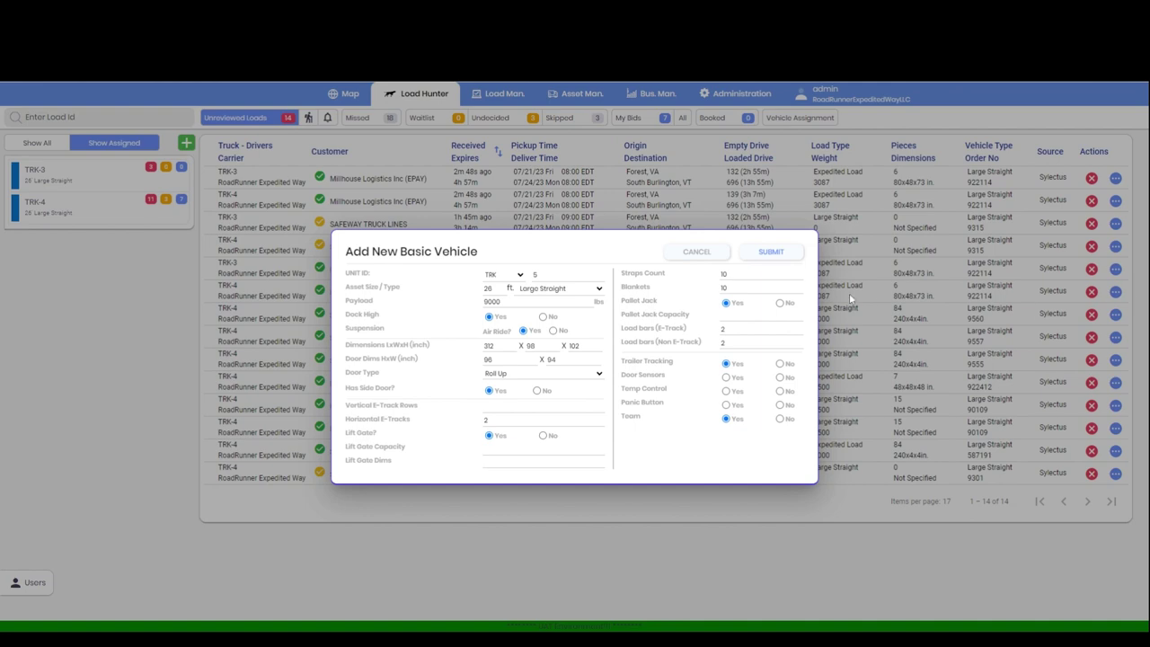
{"action": "left_click", "coordinate": [774, 255]}
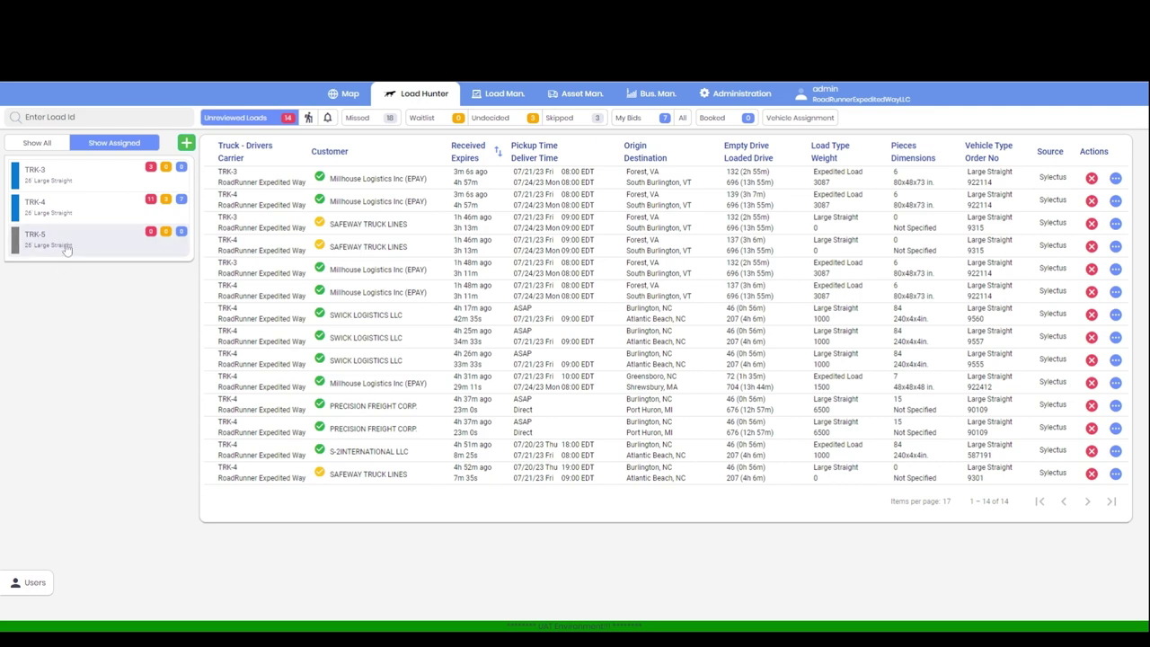
Start a new hunt plan for TRK-5 with the vehicle sizes Large Straight and Small Straight
{"action": "left_click", "coordinate": [78, 245]}
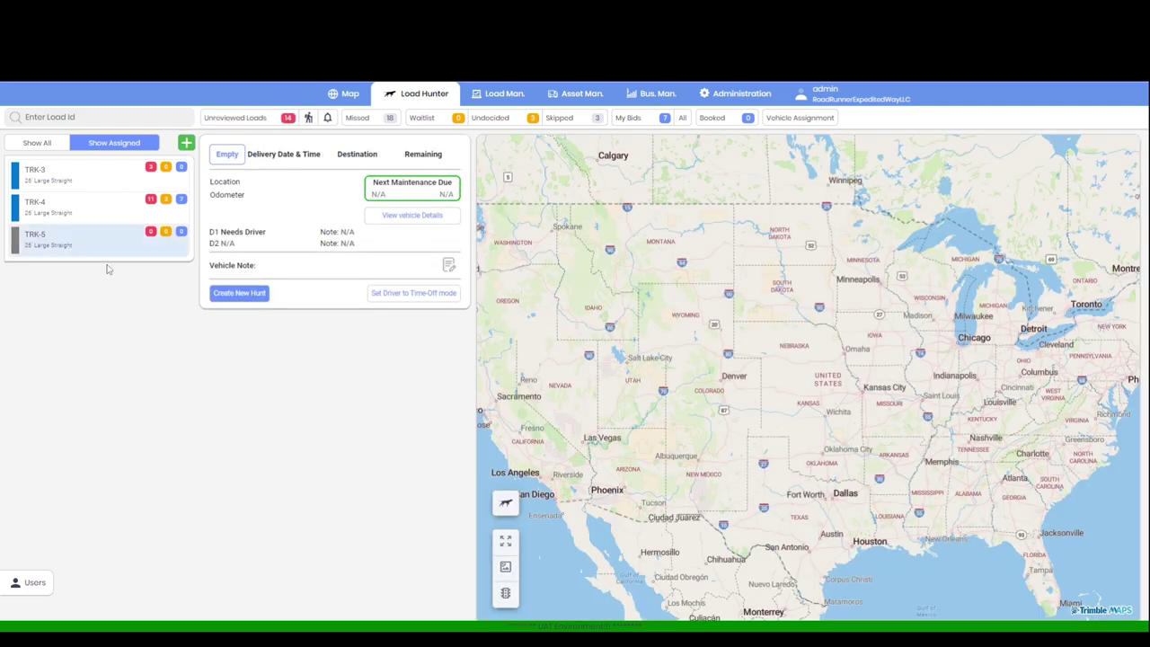
{"action": "left_click", "coordinate": [238, 293]}
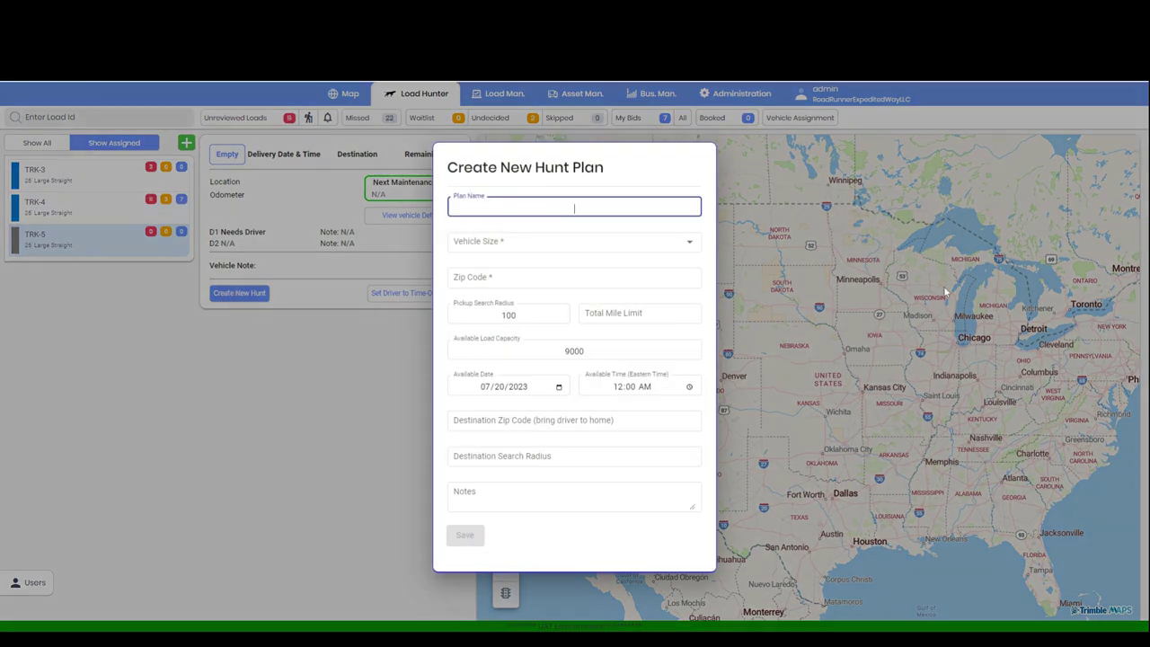
{"action": "left_click", "coordinate": [690, 244]}
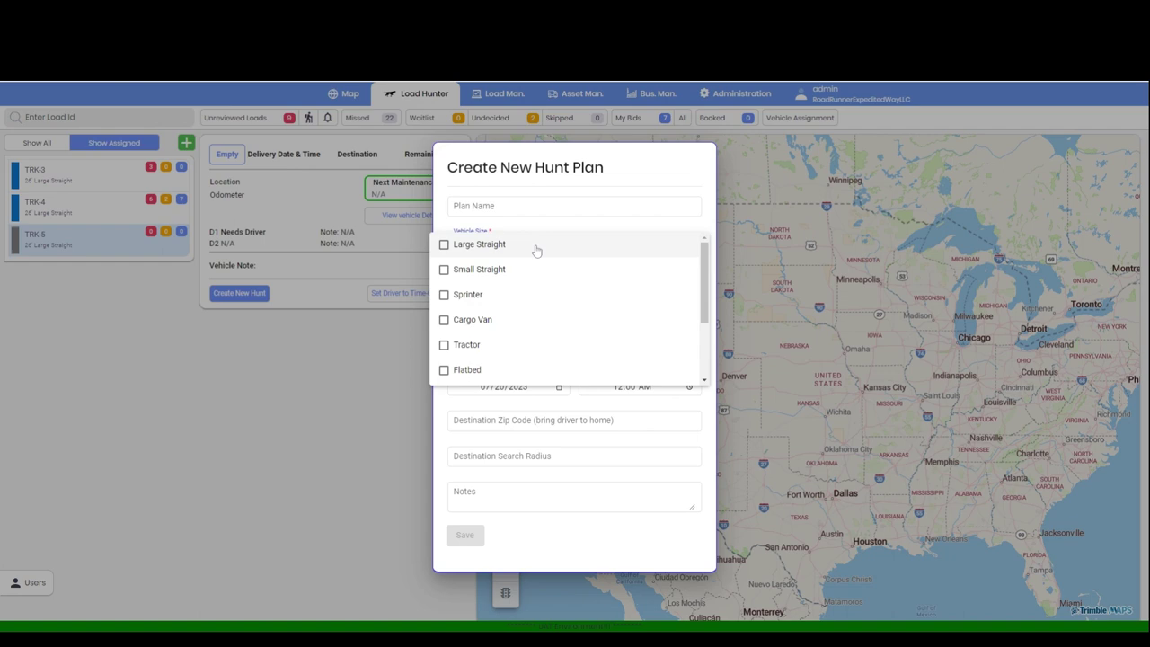
{"action": "left_click", "coordinate": [500, 246]}
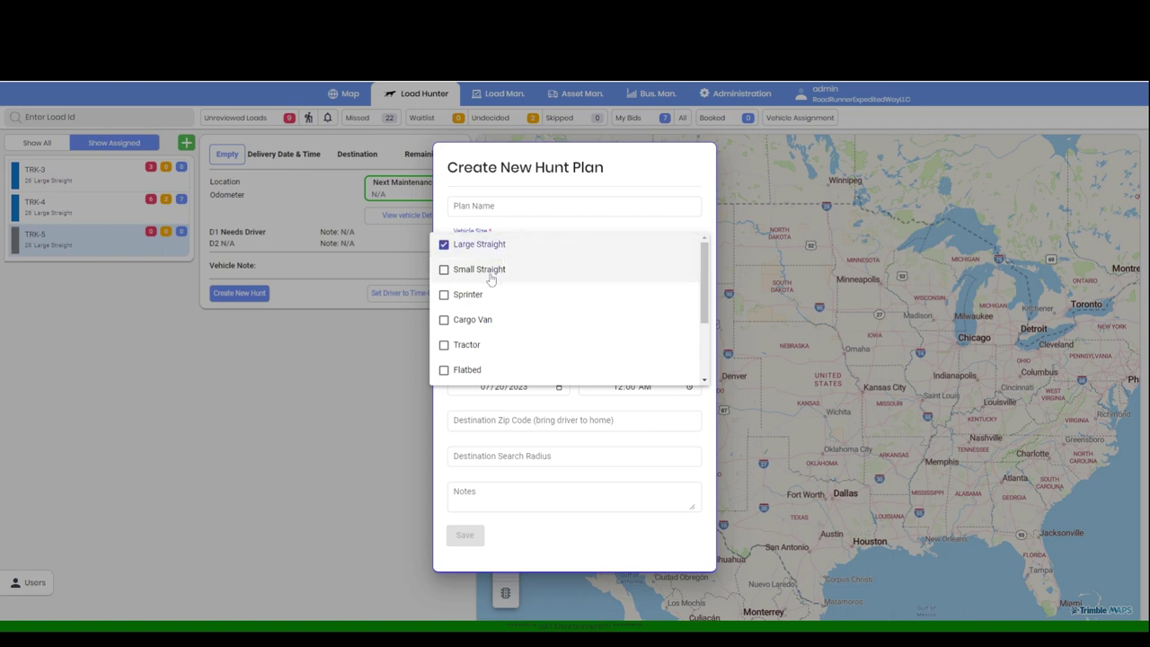
{"action": "left_click", "coordinate": [490, 269]}
{"action": "left_click", "coordinate": [645, 174]}
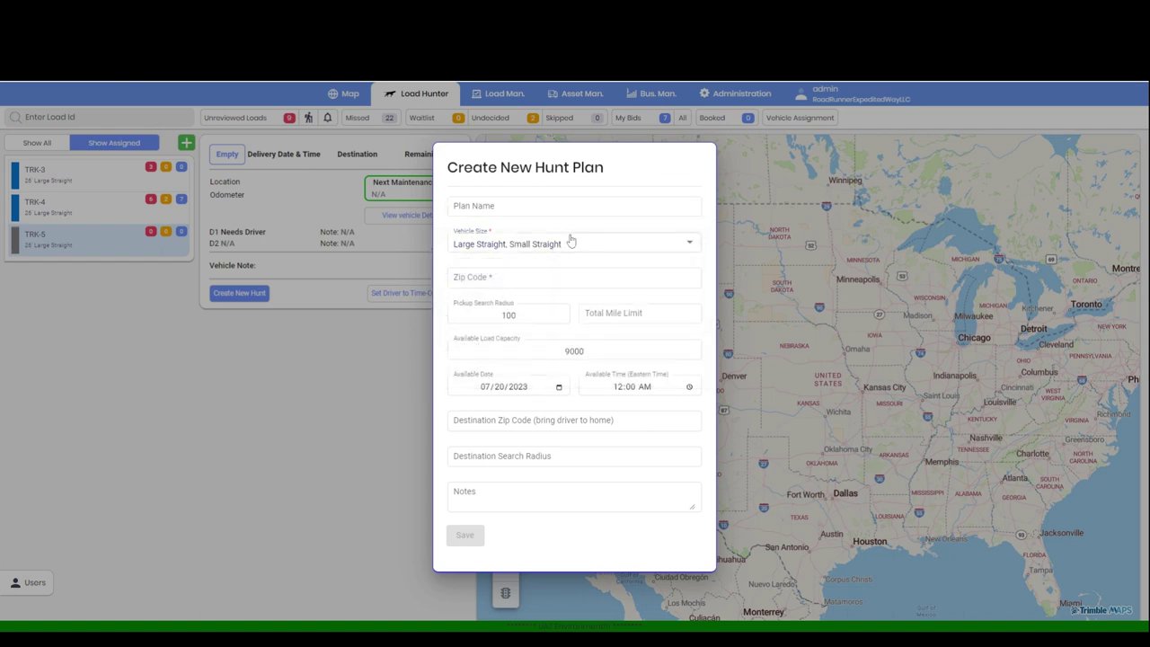
Set the hunt plan's zip code to 27519, review the search radius, load capacity and availability fields, and save the plan
{"action": "left_click", "coordinate": [544, 279]}
{"action": "type", "text": "27"}
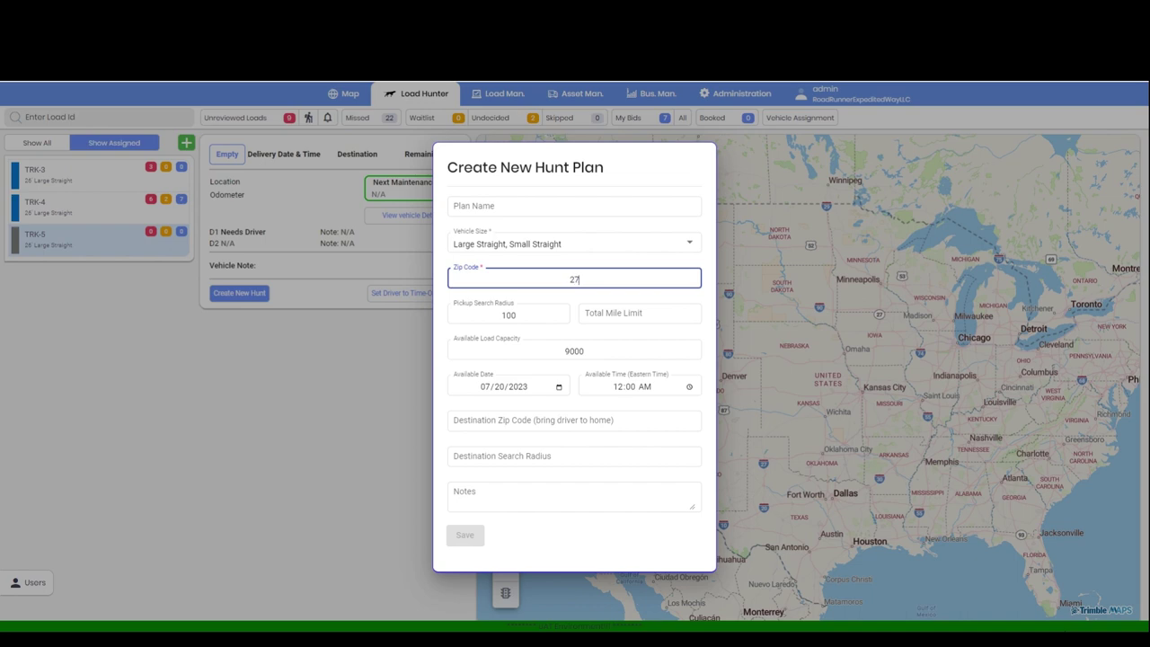
{"action": "type", "text": "519"}
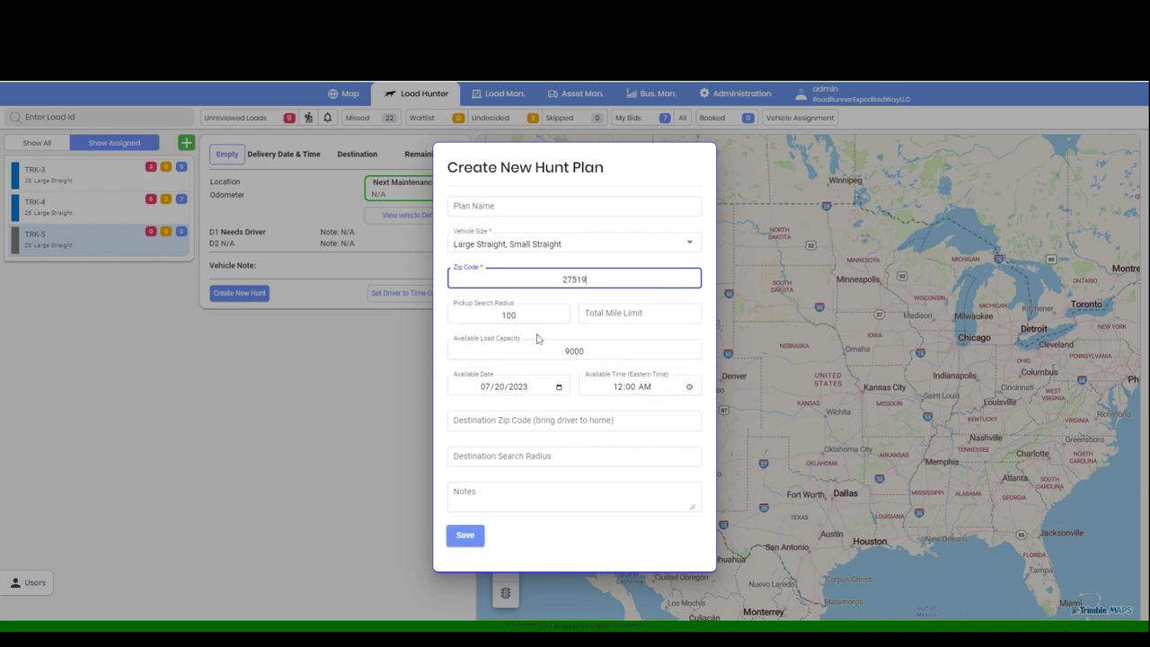
{"action": "key", "text": "Tab"}
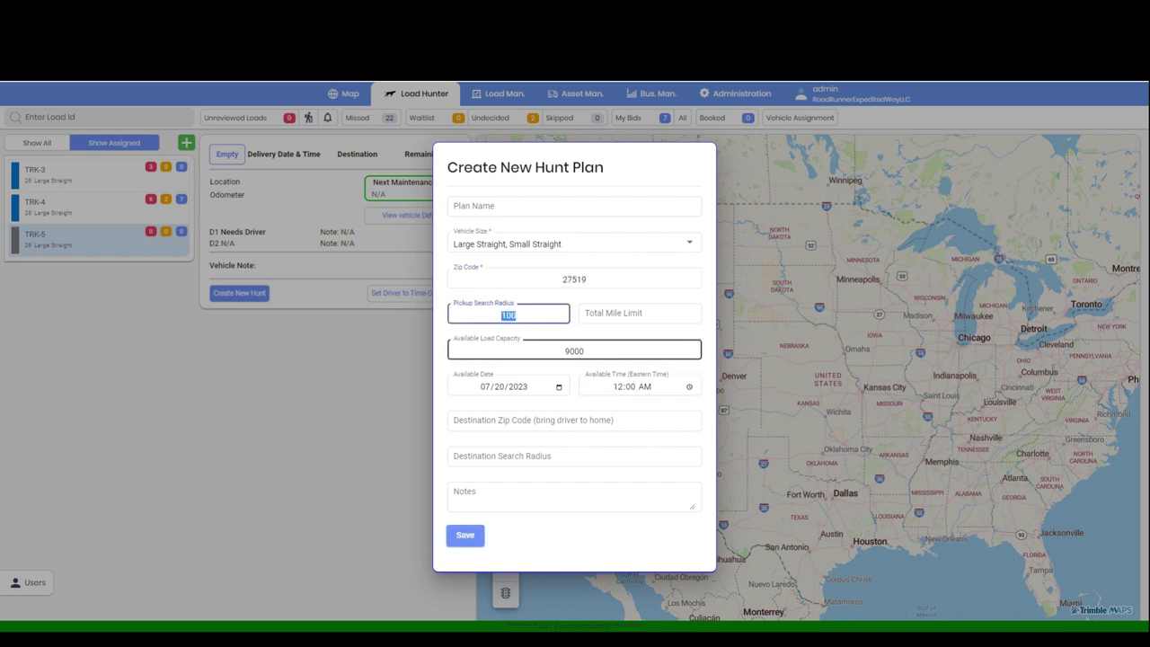
{"action": "left_click", "coordinate": [575, 349]}
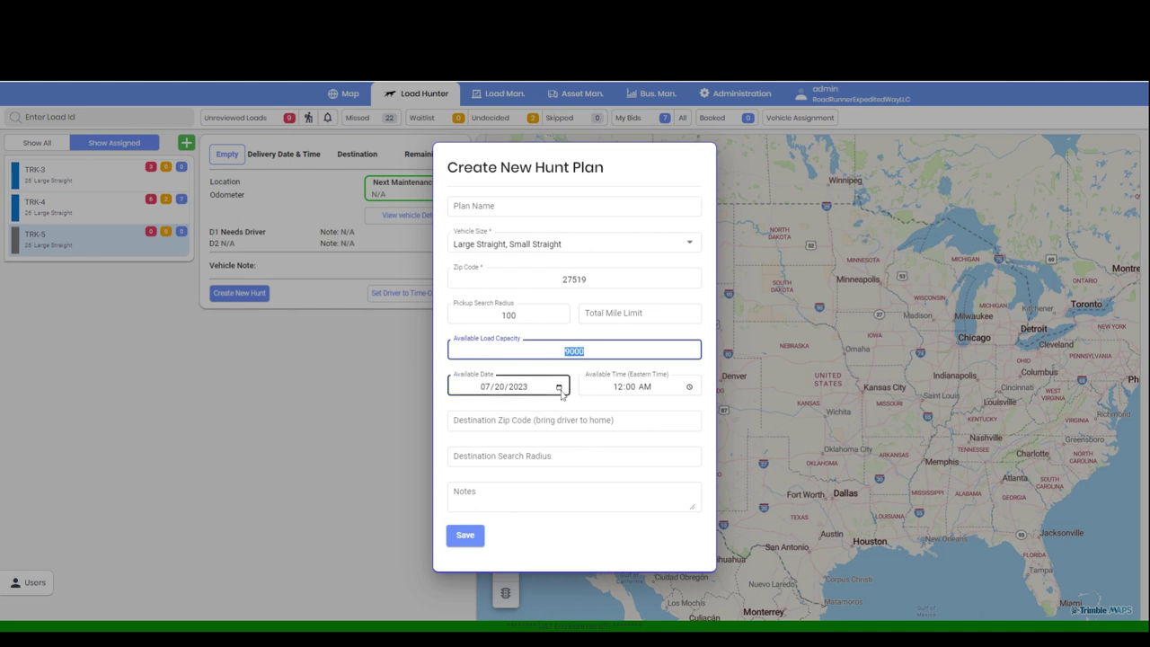
{"action": "key", "text": "Tab"}
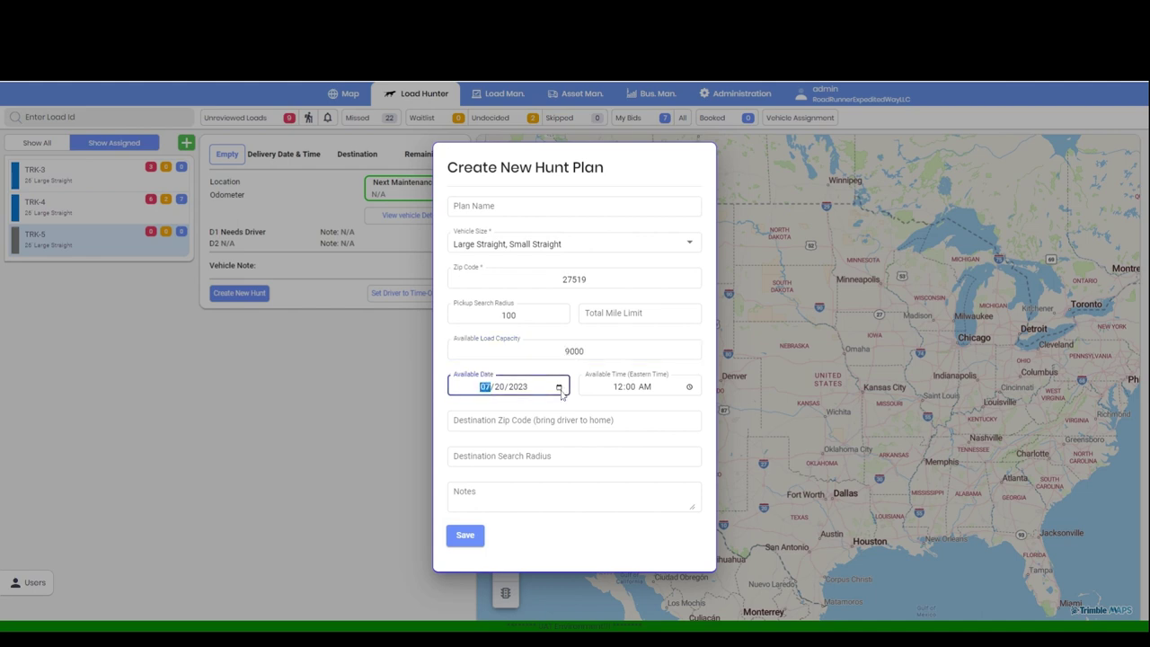
{"action": "left_click", "coordinate": [694, 386]}
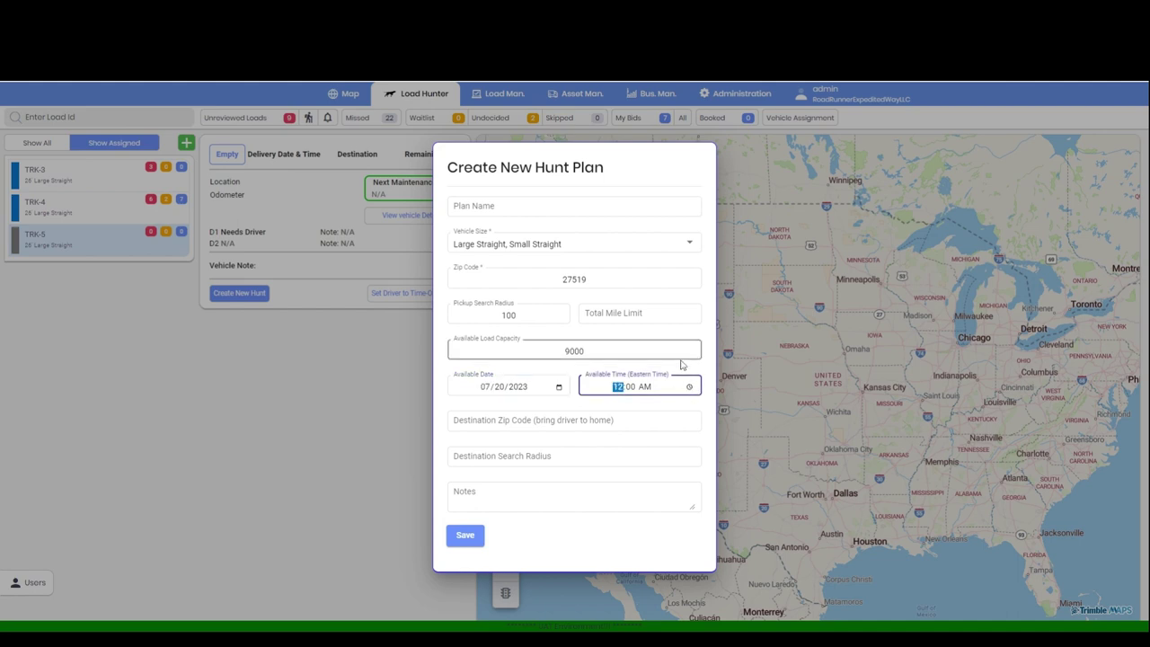
{"action": "left_click", "coordinate": [692, 372]}
{"action": "left_click", "coordinate": [468, 539]}
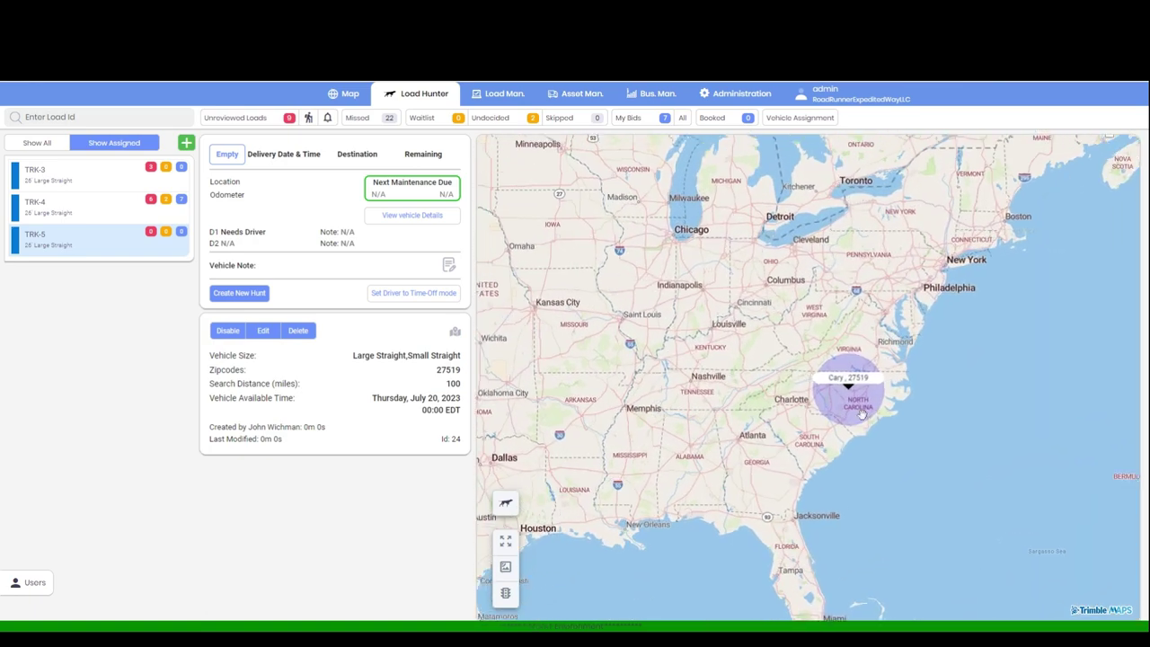
Edit TRK-5's hunt plan to set the pickup search radius to 180 miles and save it
{"action": "left_click", "coordinate": [262, 330]}
{"action": "double_click", "coordinate": [509, 316]}
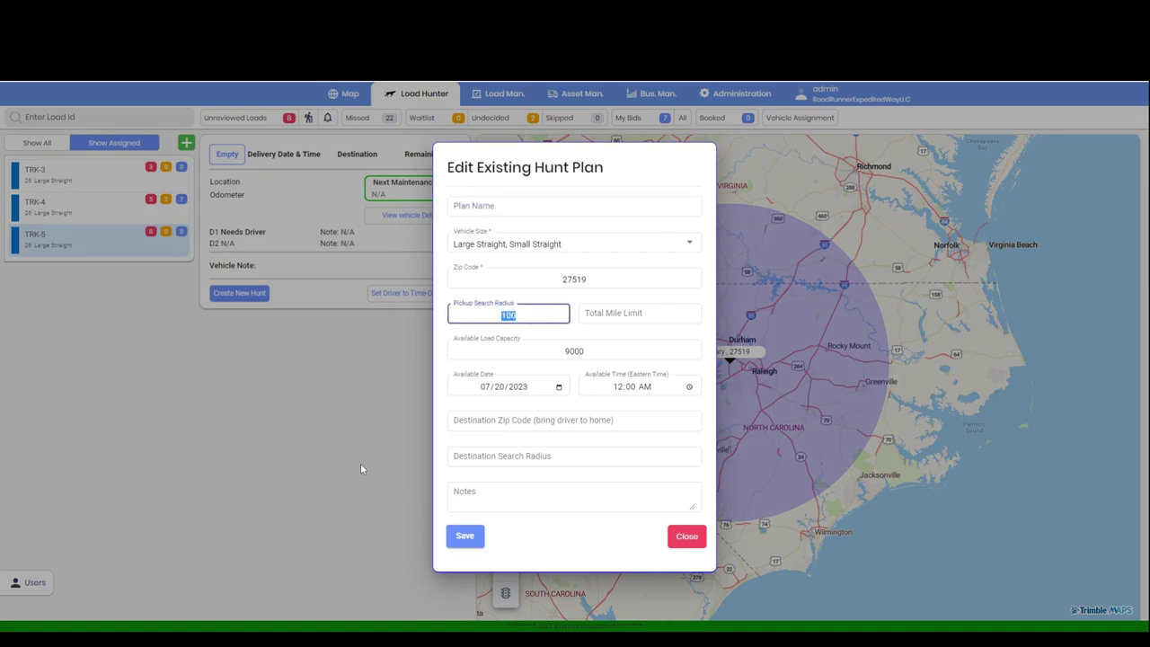
{"action": "type", "text": "1"}
{"action": "left_click", "coordinate": [464, 535]}
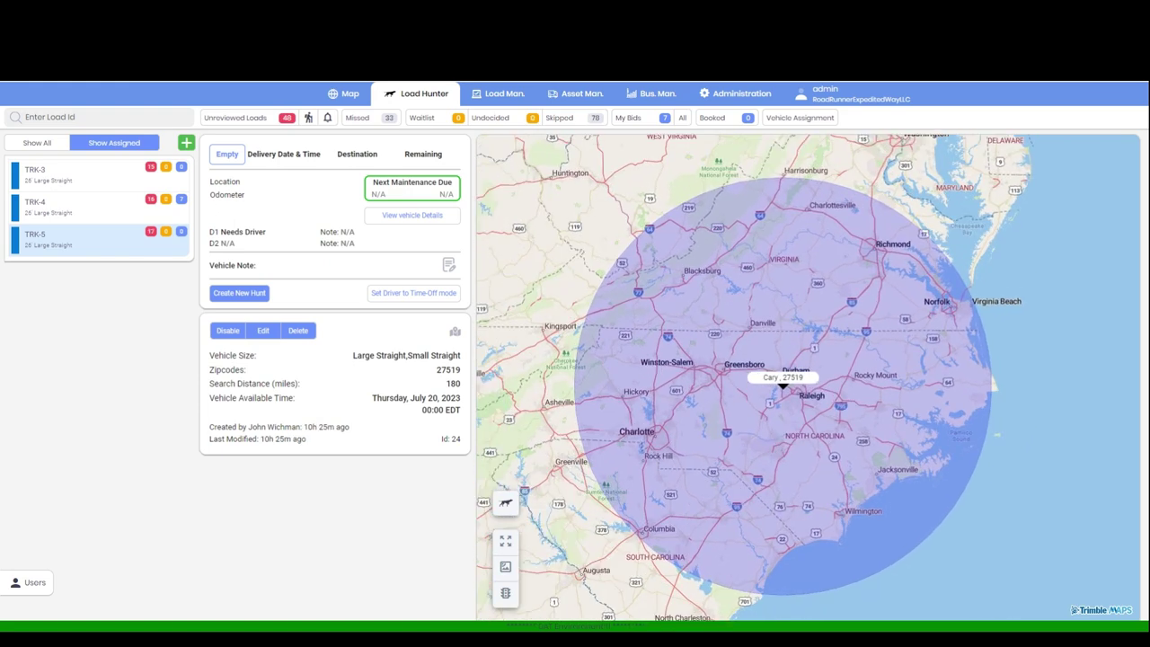
Open the unreviewed Apex, NC to Wright, WY load for TRK-3 and switch to the TRK-5 match after checking the matched vehicles' statuses
{"action": "left_click", "coordinate": [245, 121]}
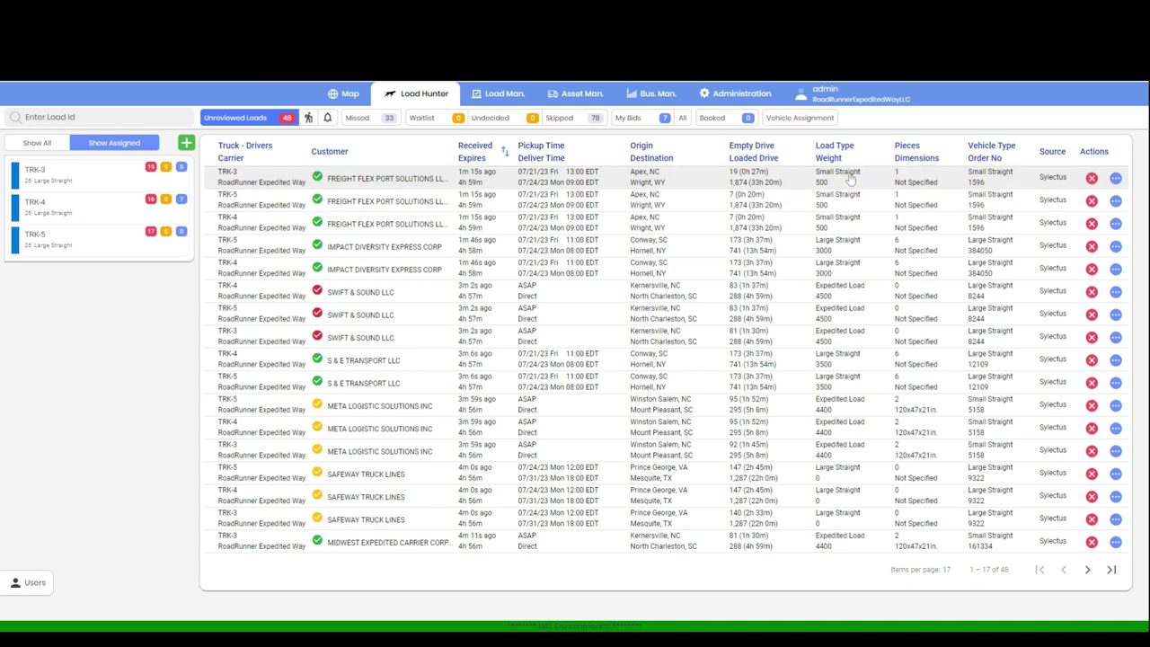
{"action": "left_click", "coordinate": [699, 184]}
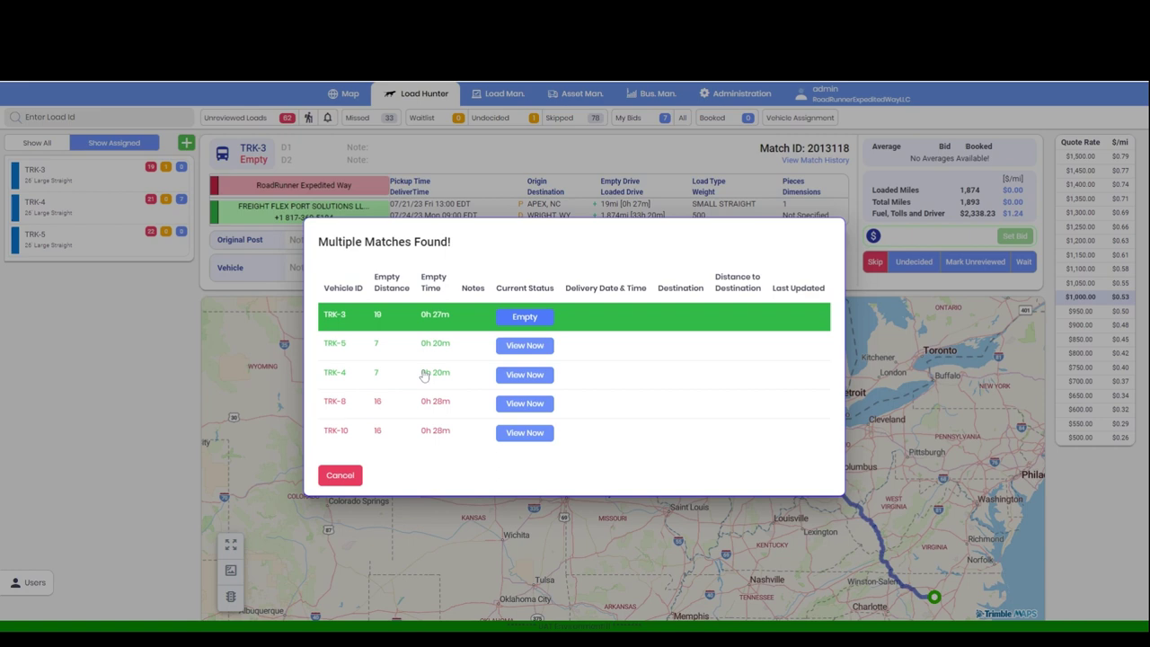
{"action": "left_click", "coordinate": [517, 351]}
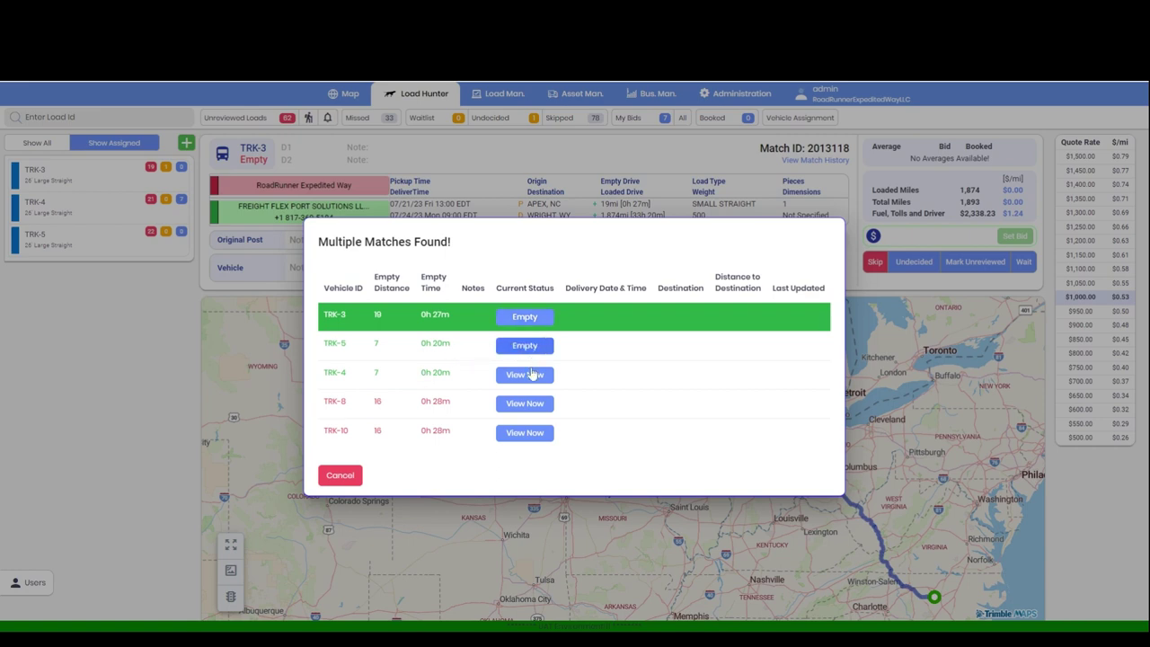
{"action": "left_click", "coordinate": [527, 377]}
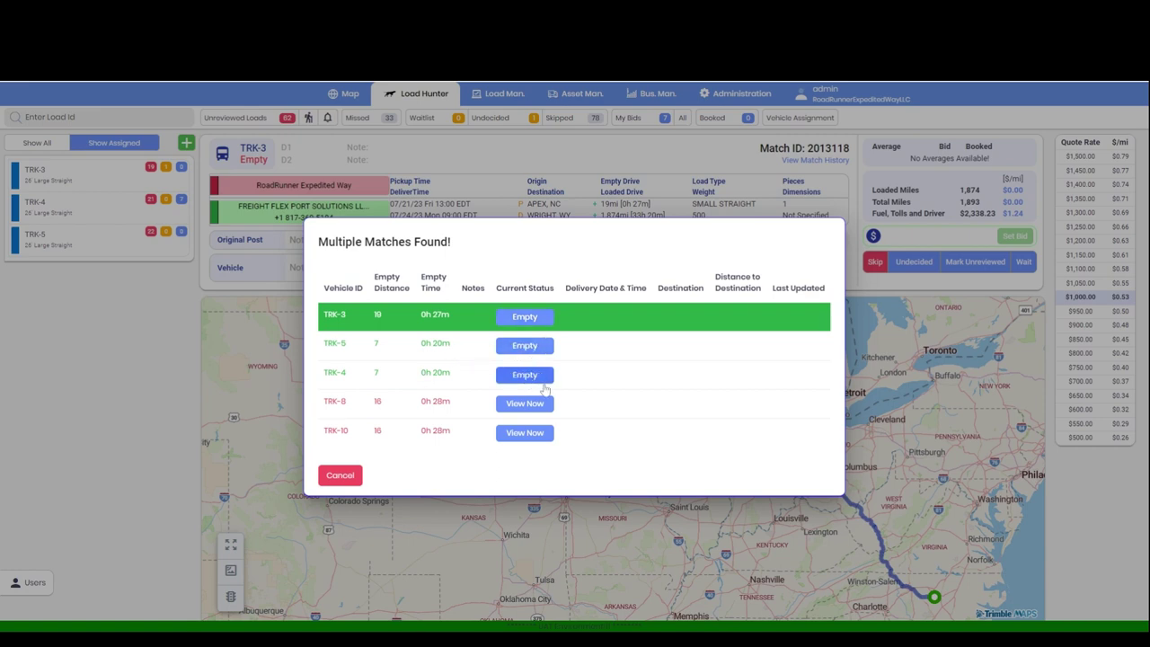
{"action": "left_click", "coordinate": [536, 406]}
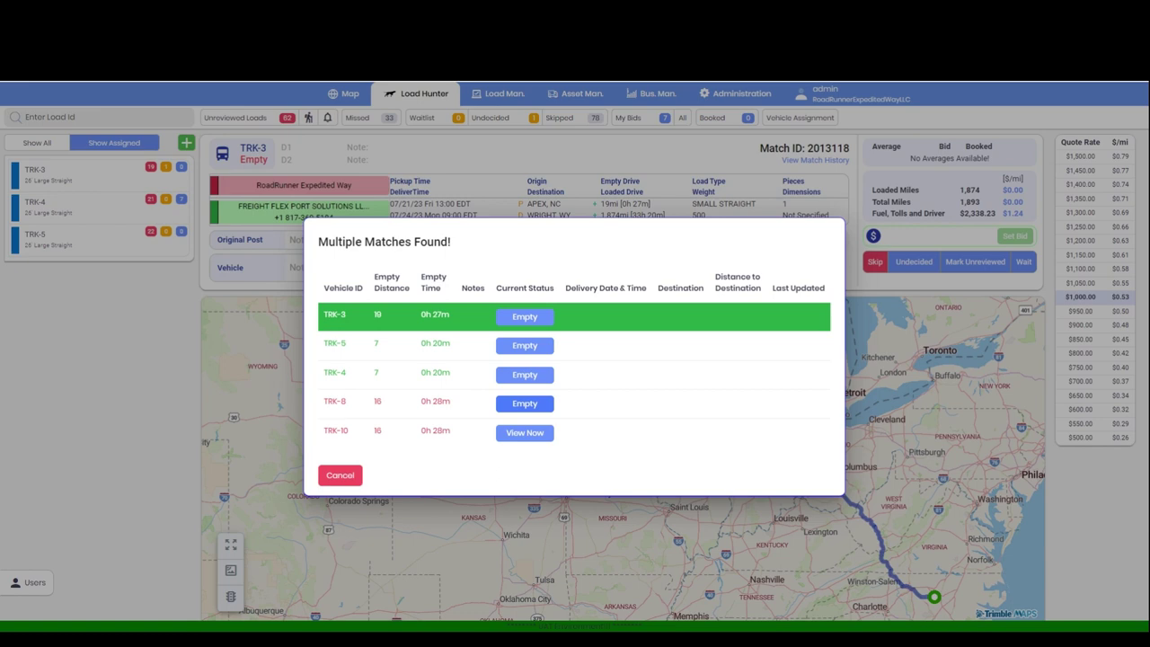
{"action": "left_click", "coordinate": [388, 351]}
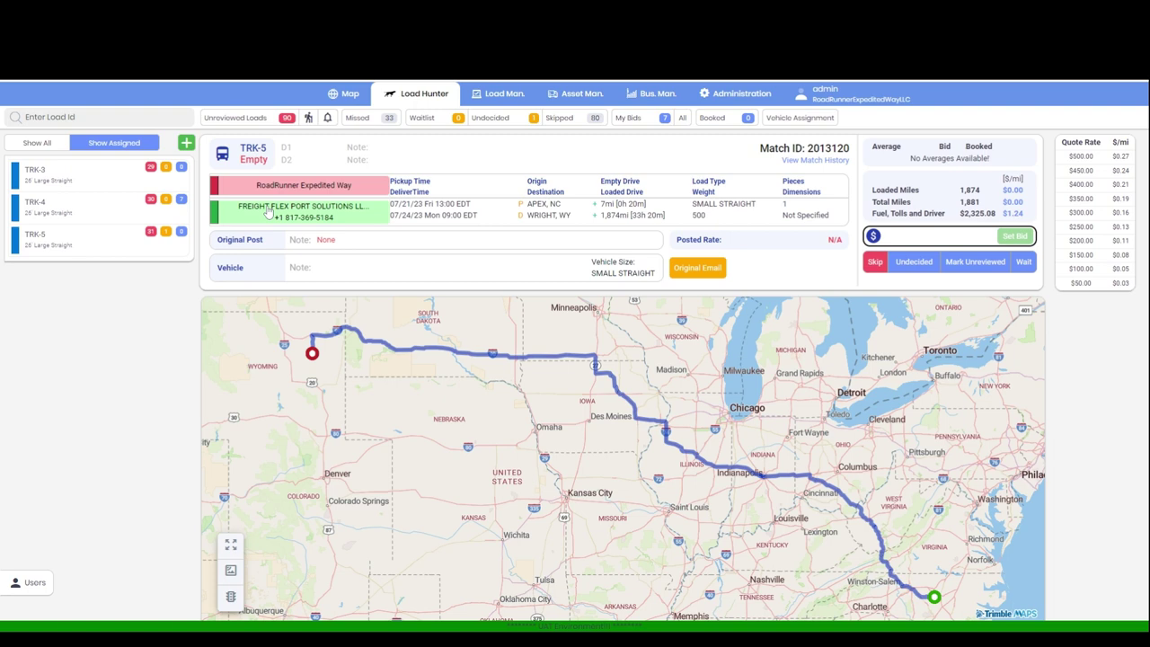
Examine the load's carrier, the customer's contact and MC number details, the fuel, tolls and driver cost, and the original post note
{"action": "left_click_drag", "start_coordinate": [258, 186], "coordinate": [349, 185]}
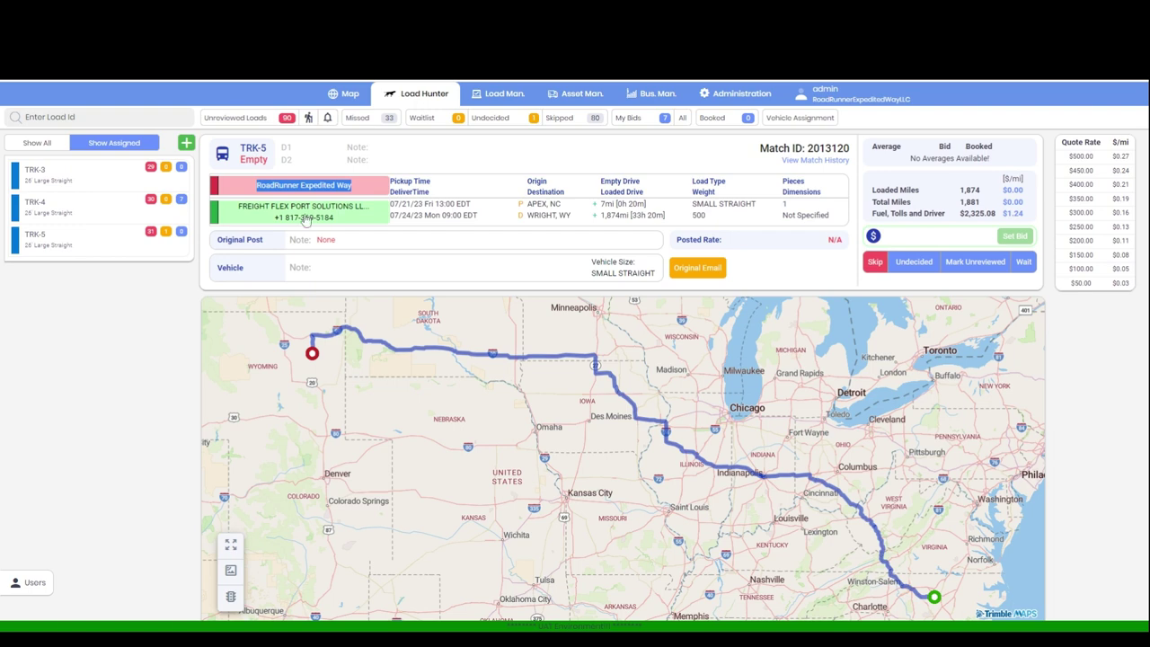
{"action": "left_click", "coordinate": [267, 223]}
{"action": "left_click_drag", "start_coordinate": [239, 207], "coordinate": [325, 222]}
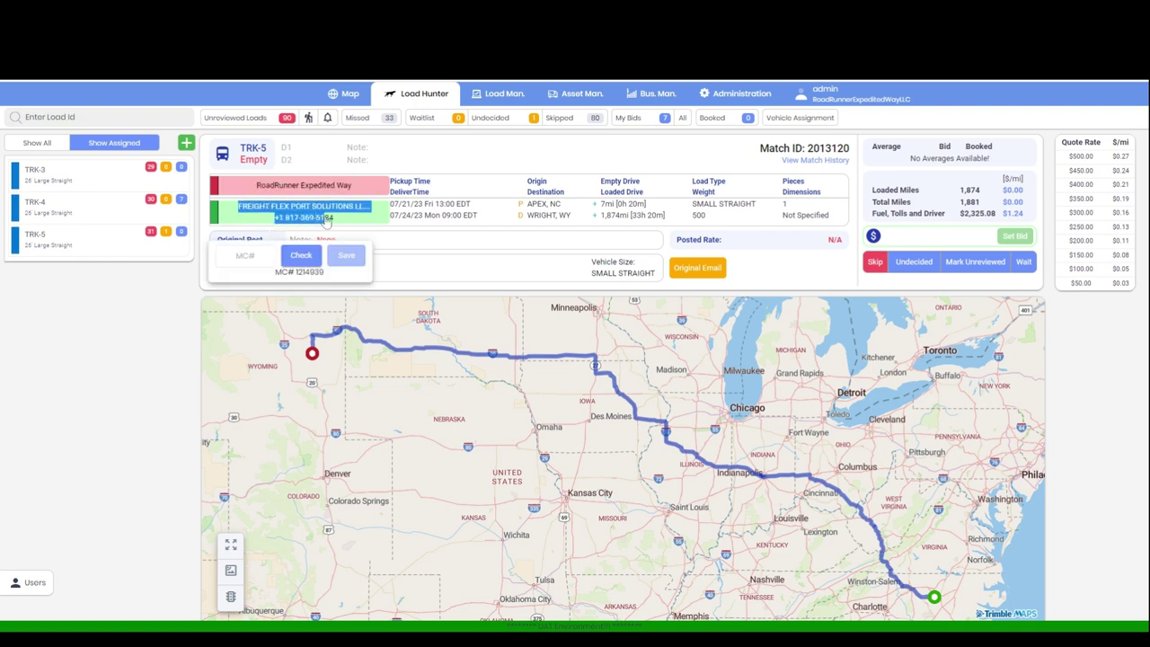
{"action": "left_click", "coordinate": [352, 224]}
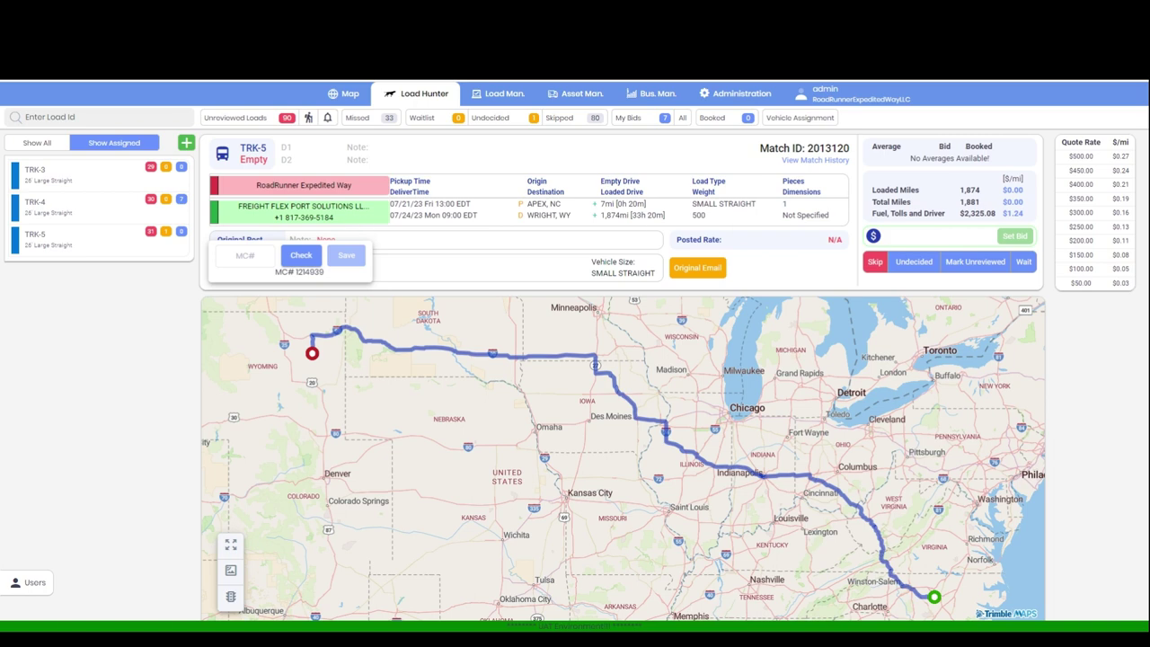
{"action": "left_click_drag", "start_coordinate": [872, 213], "coordinate": [947, 216]}
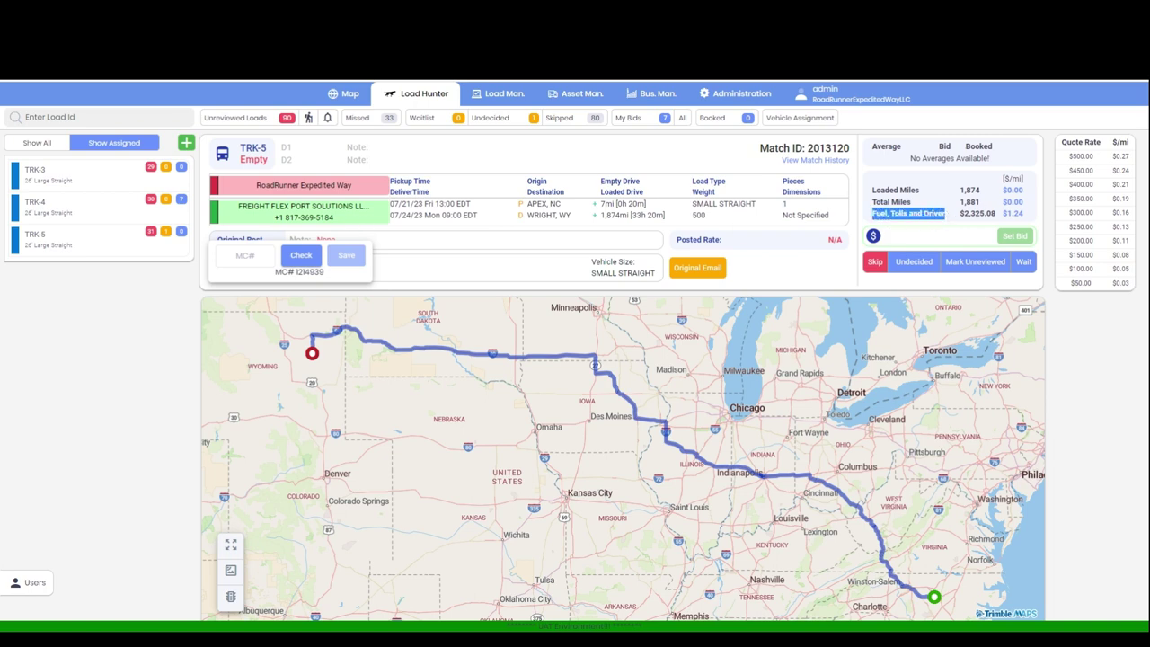
{"action": "left_click", "coordinate": [447, 278]}
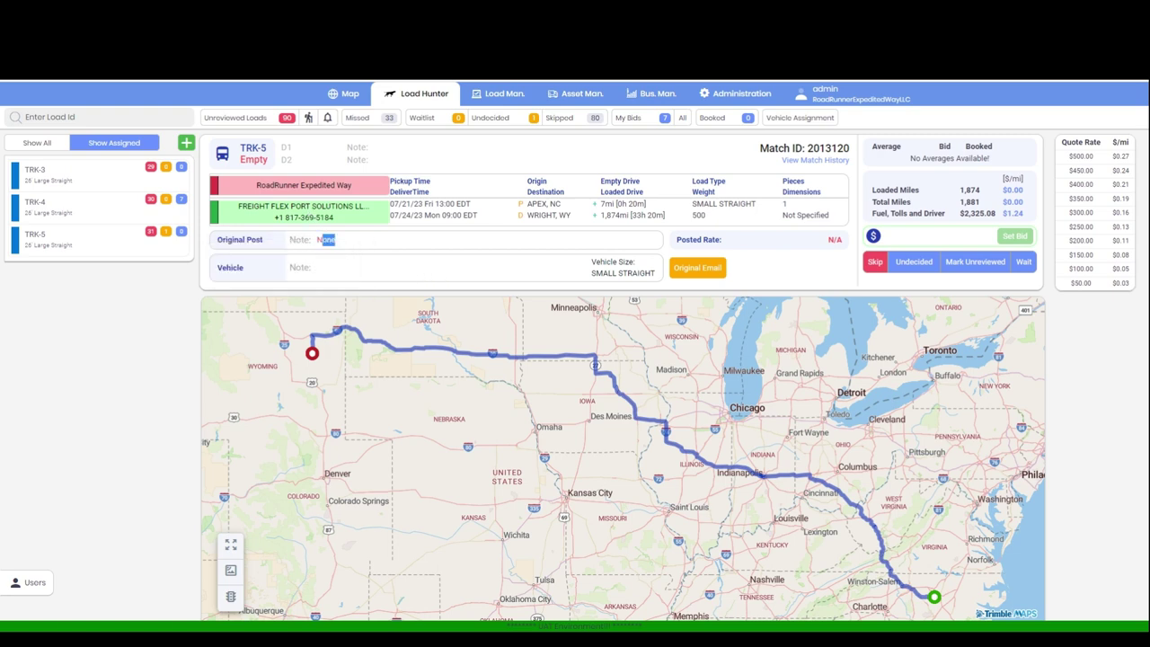
Set a bid of $1000 on the load for TRK-5
{"action": "left_click", "coordinate": [983, 236]}
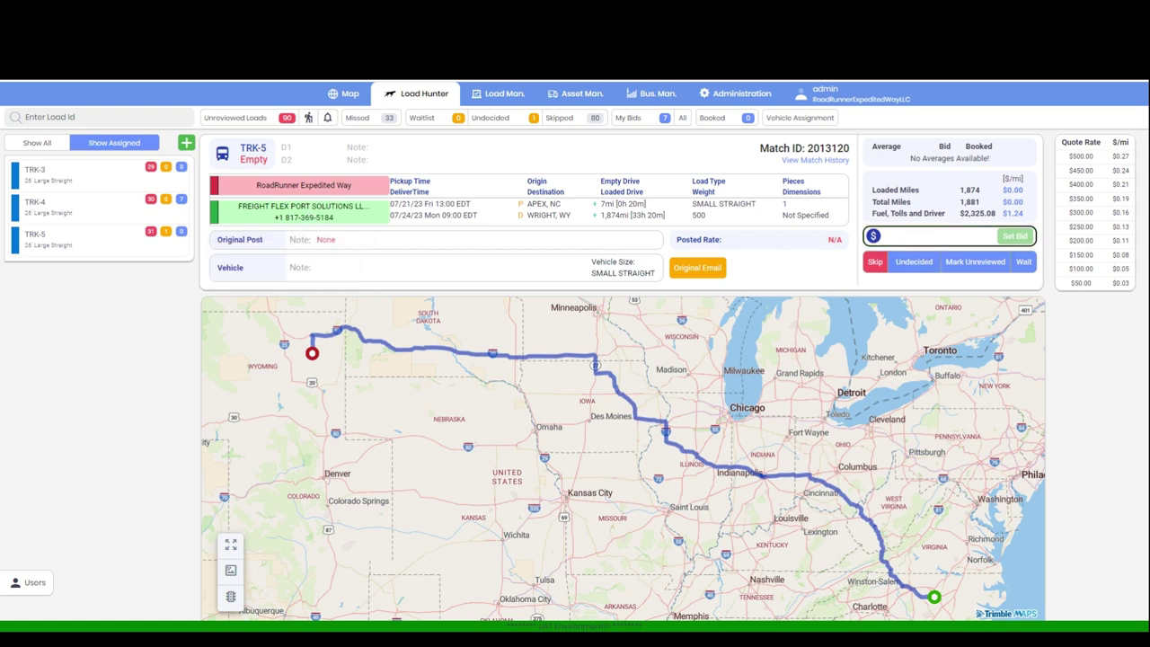
{"action": "type", "text": "1000"}
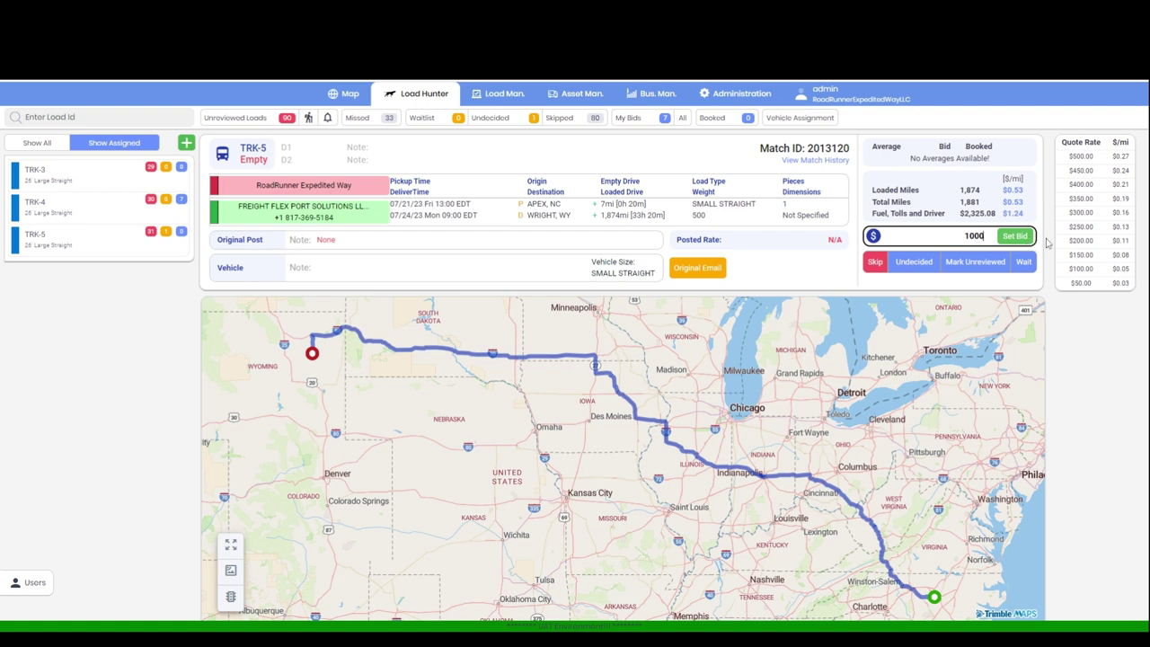
{"action": "left_click", "coordinate": [1020, 238]}
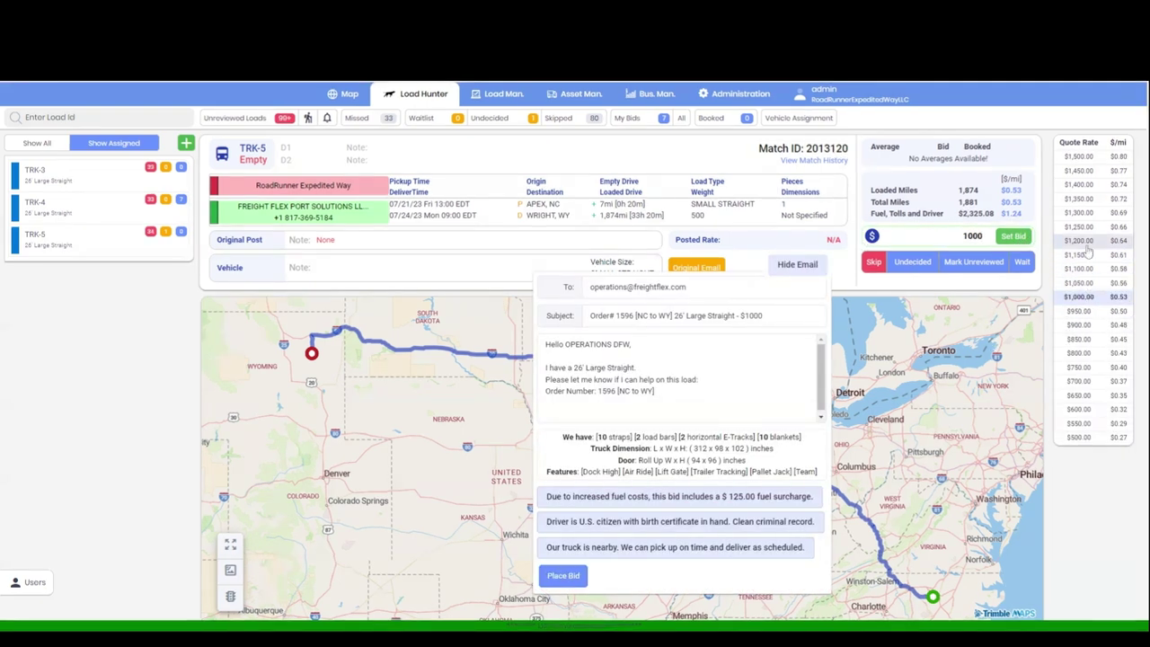
Change the load's bid amount to $3800 and apply it to the bid email
{"action": "left_click_drag", "start_coordinate": [963, 236], "coordinate": [985, 236]}
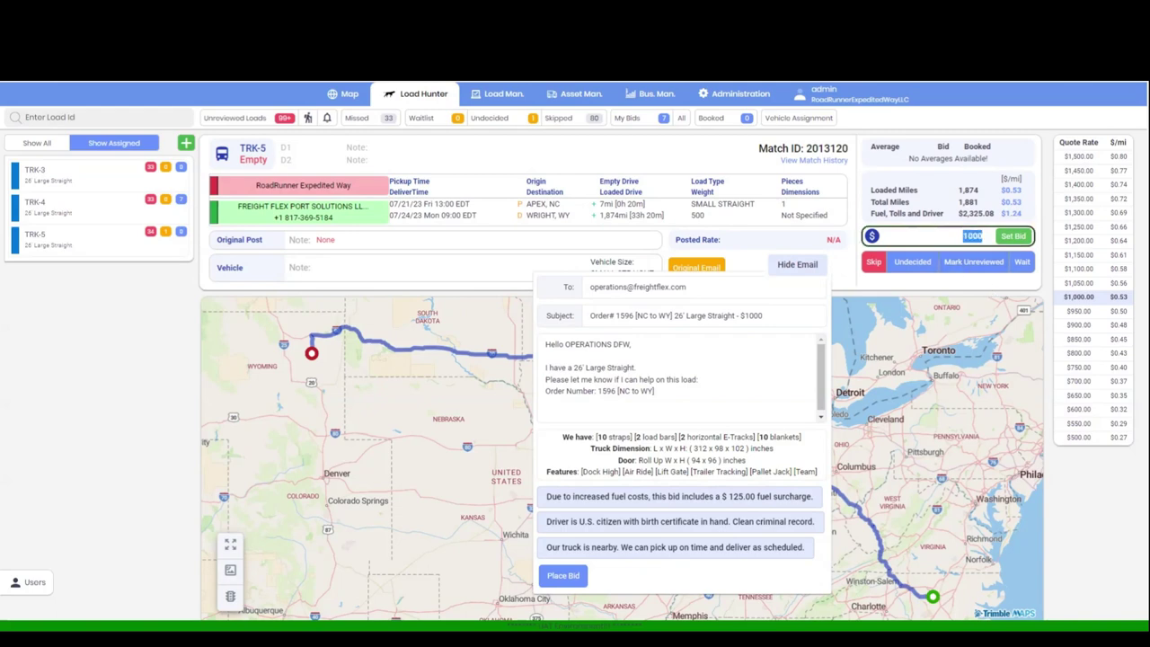
{"action": "type", "text": "3800"}
{"action": "key", "text": "Return"}
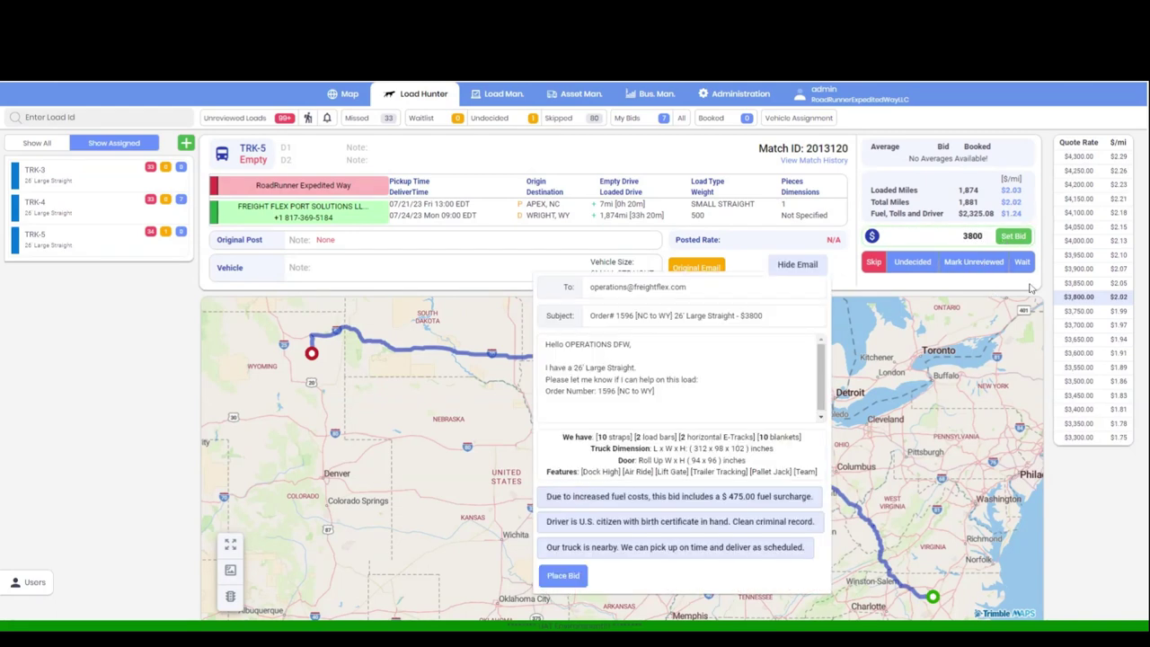
Add the line "We are 20 miles out." below the bid email's greeting, and hide and reopen the email draft
{"action": "left_click", "coordinate": [632, 344]}
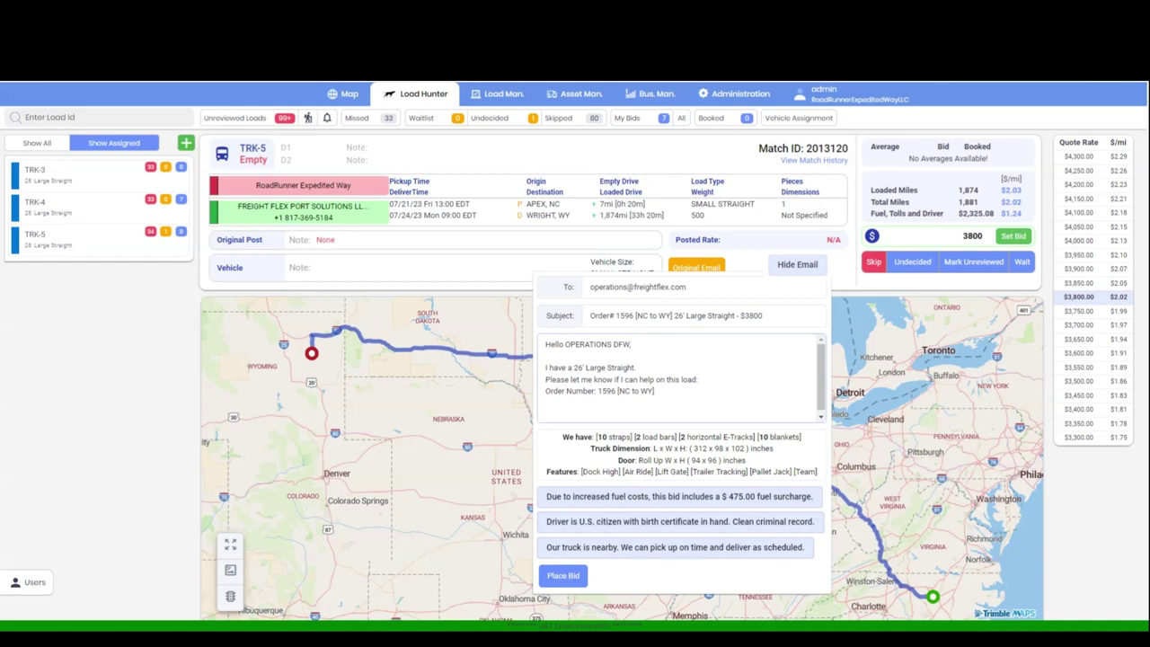
{"action": "key", "text": "Return"}
{"action": "key", "text": "Return"}
{"action": "type", "text": "We are 20 miles out."}
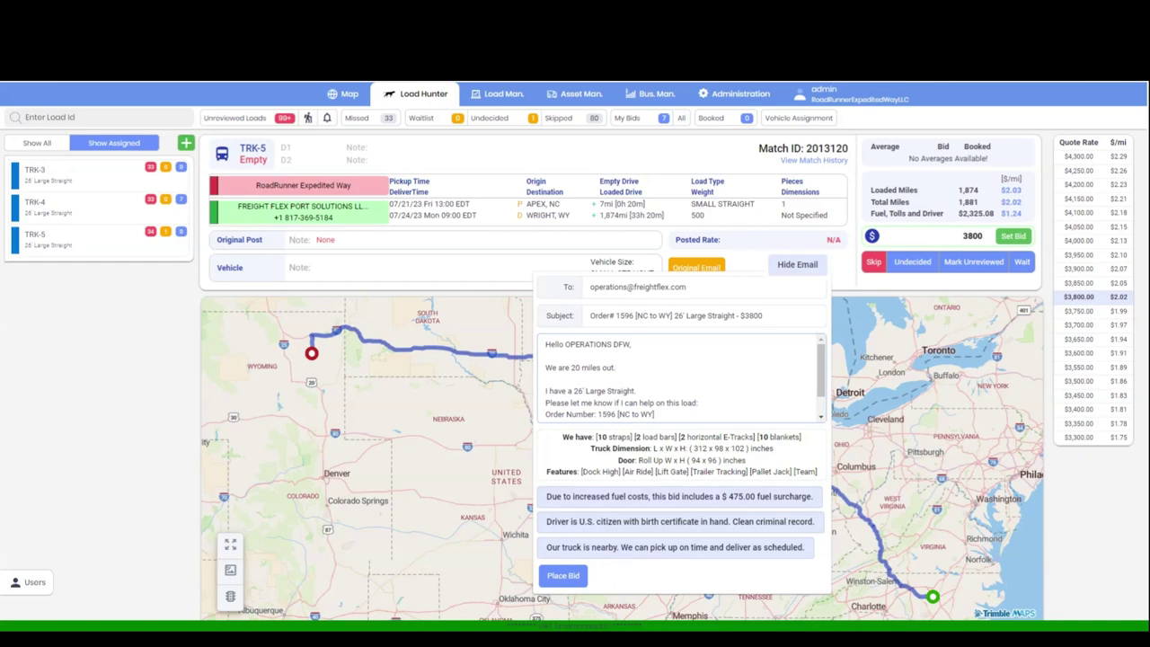
{"action": "left_click", "coordinate": [797, 265]}
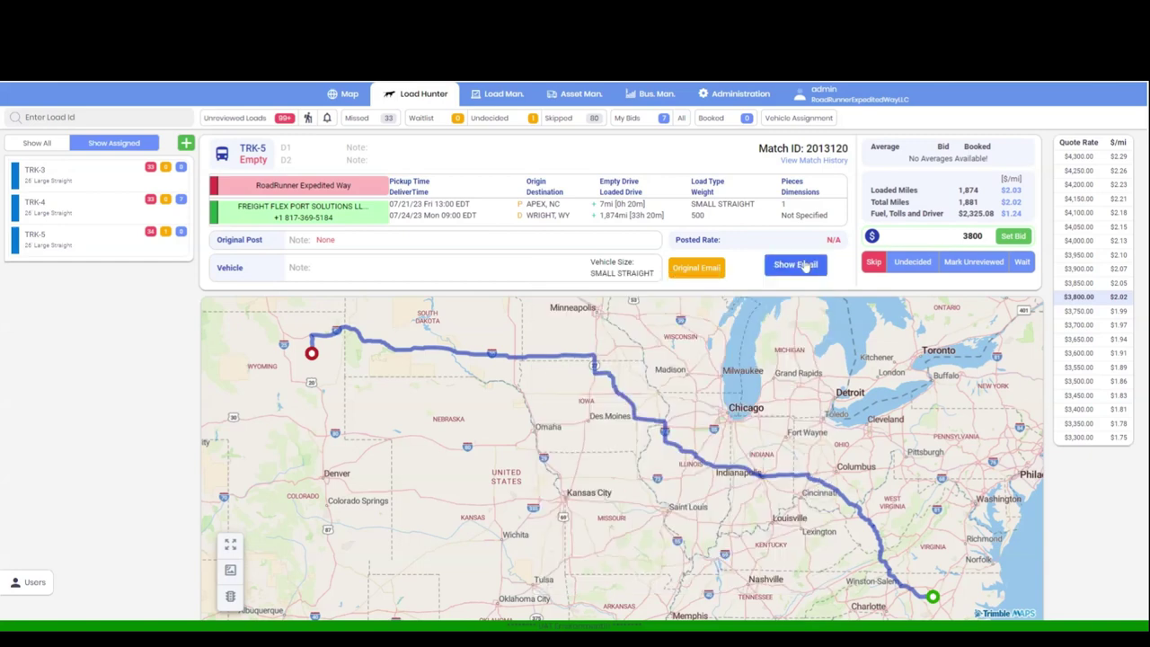
{"action": "left_click", "coordinate": [795, 265]}
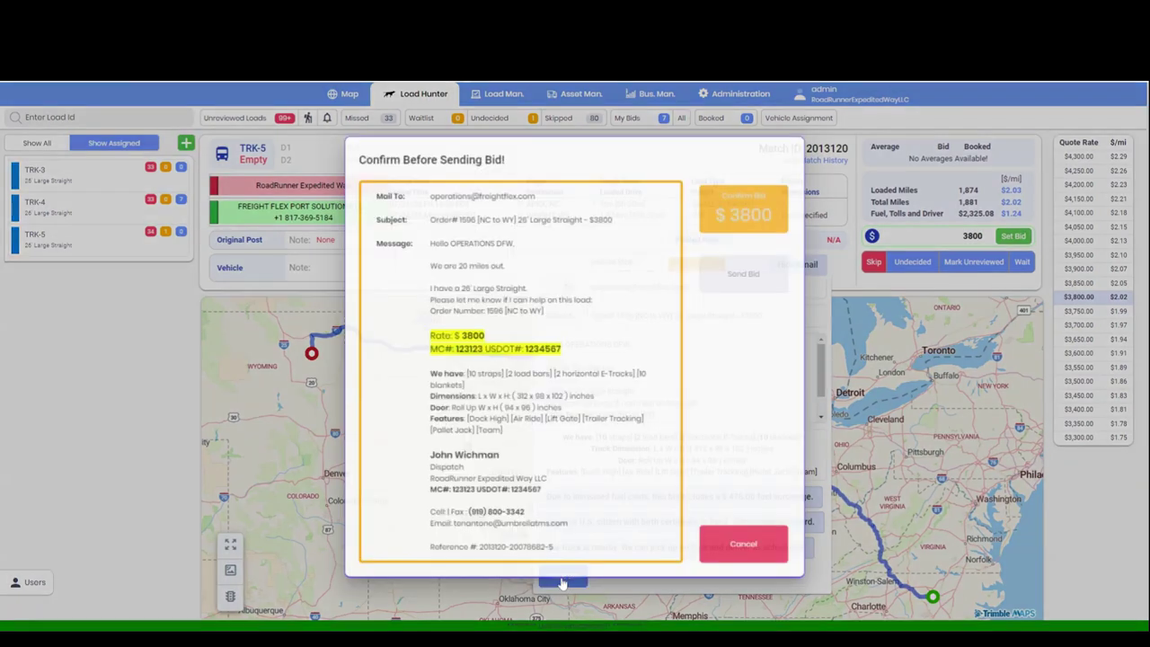
Place the $3800 bid, review the email's subject, MC number, signature and reference number, and confirm and send it
{"action": "left_click", "coordinate": [562, 577]}
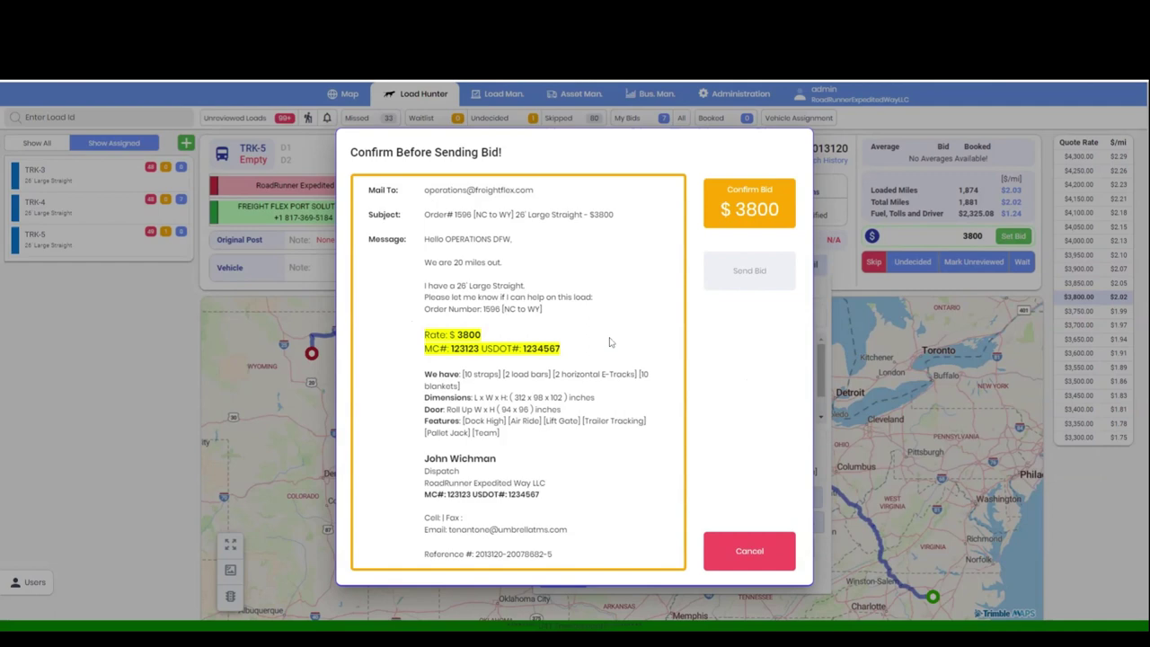
{"action": "left_click_drag", "start_coordinate": [424, 215], "coordinate": [576, 214]}
{"action": "left_click_drag", "start_coordinate": [424, 348], "coordinate": [480, 349]}
{"action": "left_click", "coordinate": [511, 471]}
{"action": "mouse_move", "coordinate": [424, 453]}
{"action": "left_mouse_down"}
{"action": "mouse_move", "coordinate": [520, 518]}
{"action": "mouse_move", "coordinate": [559, 530]}
{"action": "left_mouse_up"}
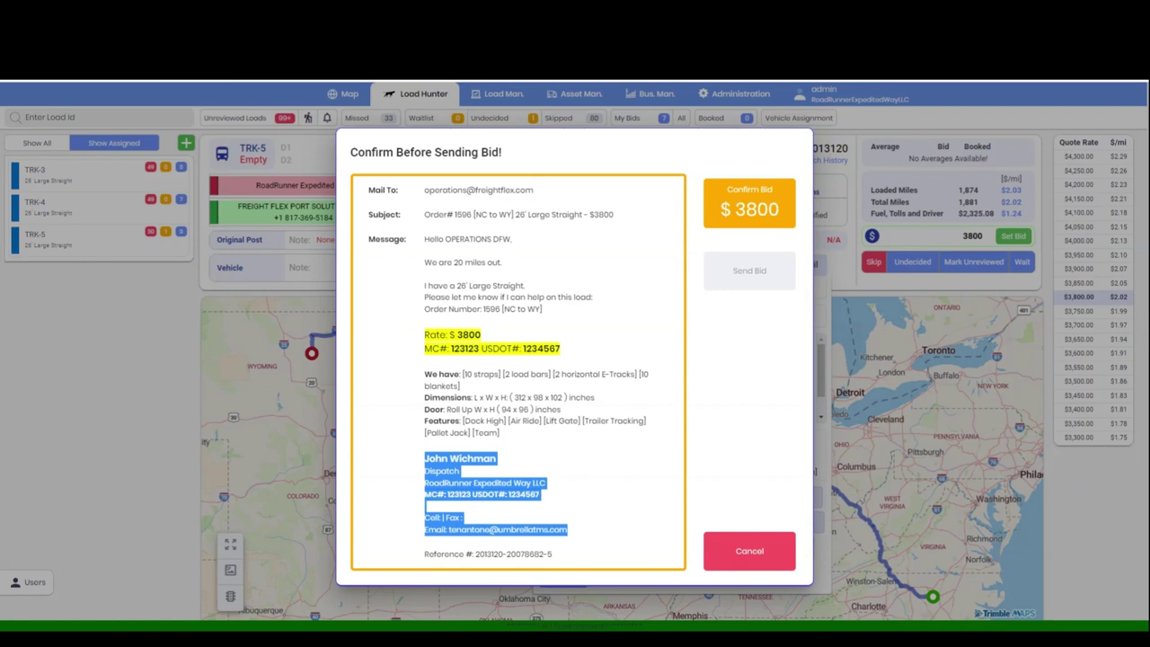
{"action": "left_click_drag", "start_coordinate": [424, 555], "coordinate": [535, 555]}
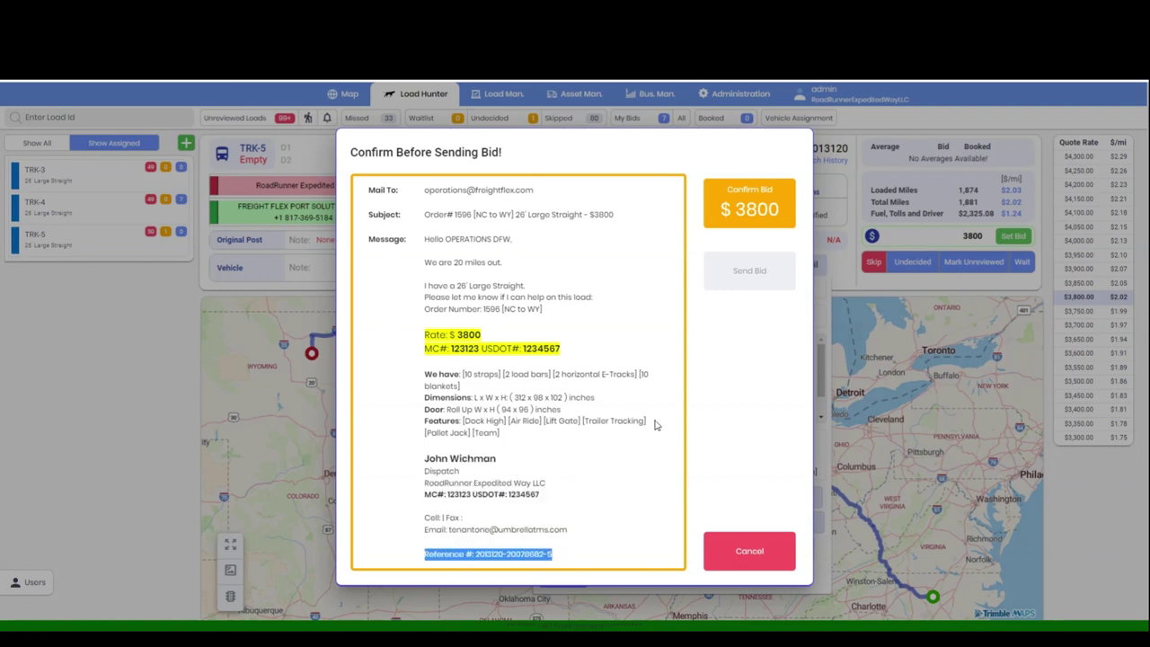
{"action": "left_click", "coordinate": [649, 222]}
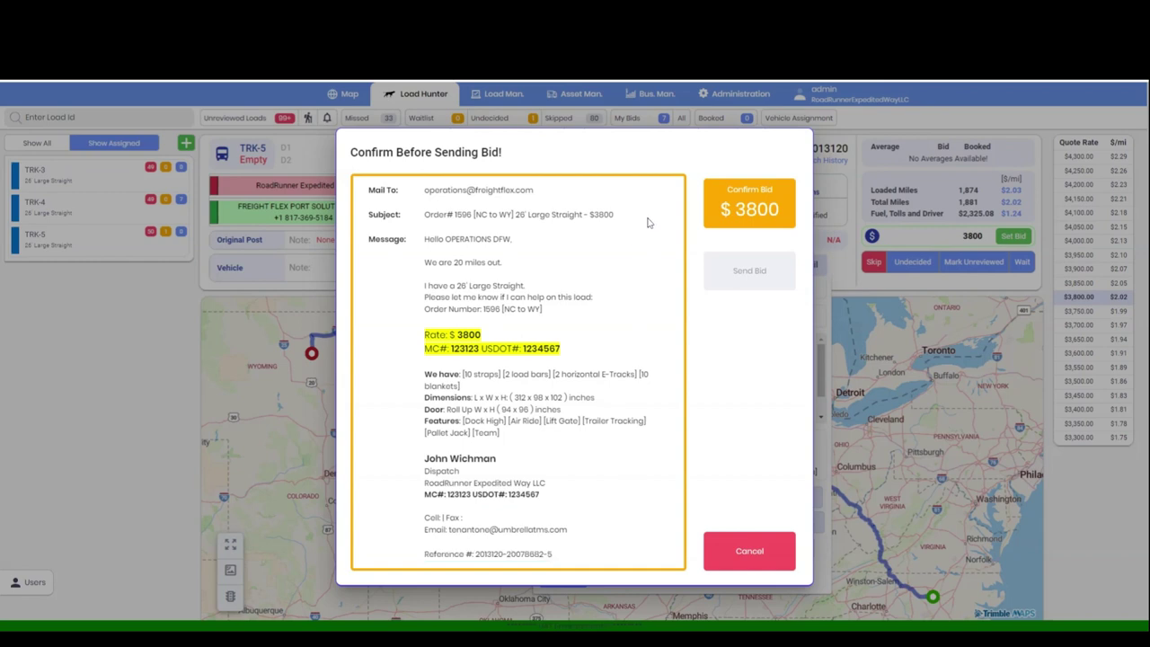
{"action": "left_click", "coordinate": [722, 209]}
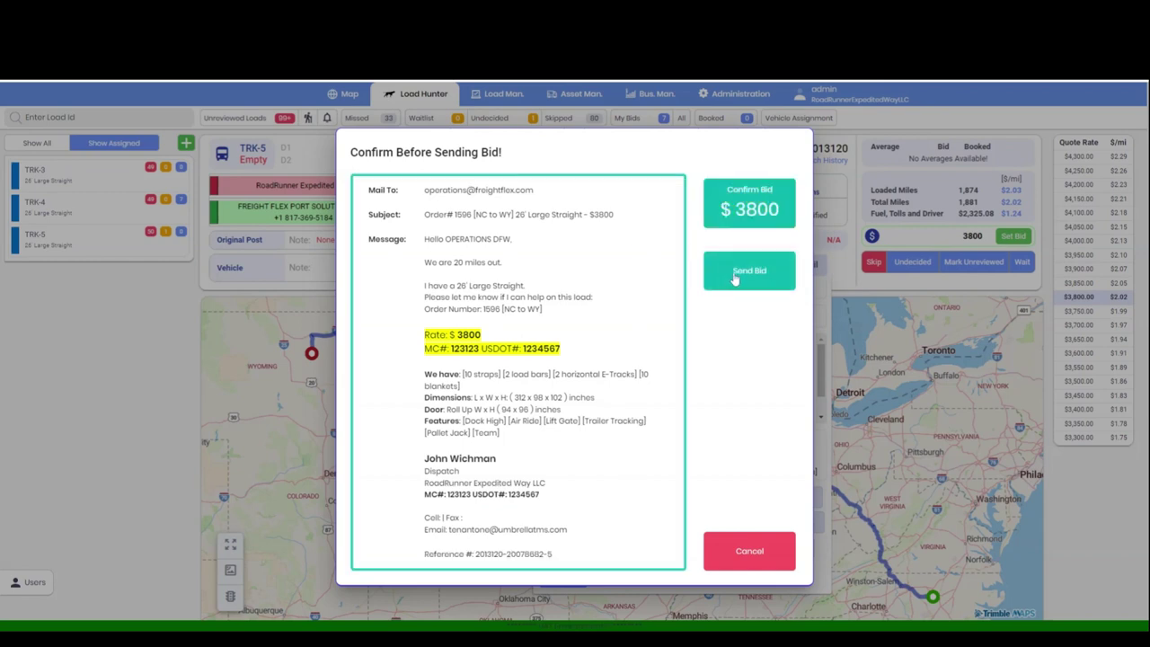
{"action": "left_click", "coordinate": [737, 275]}
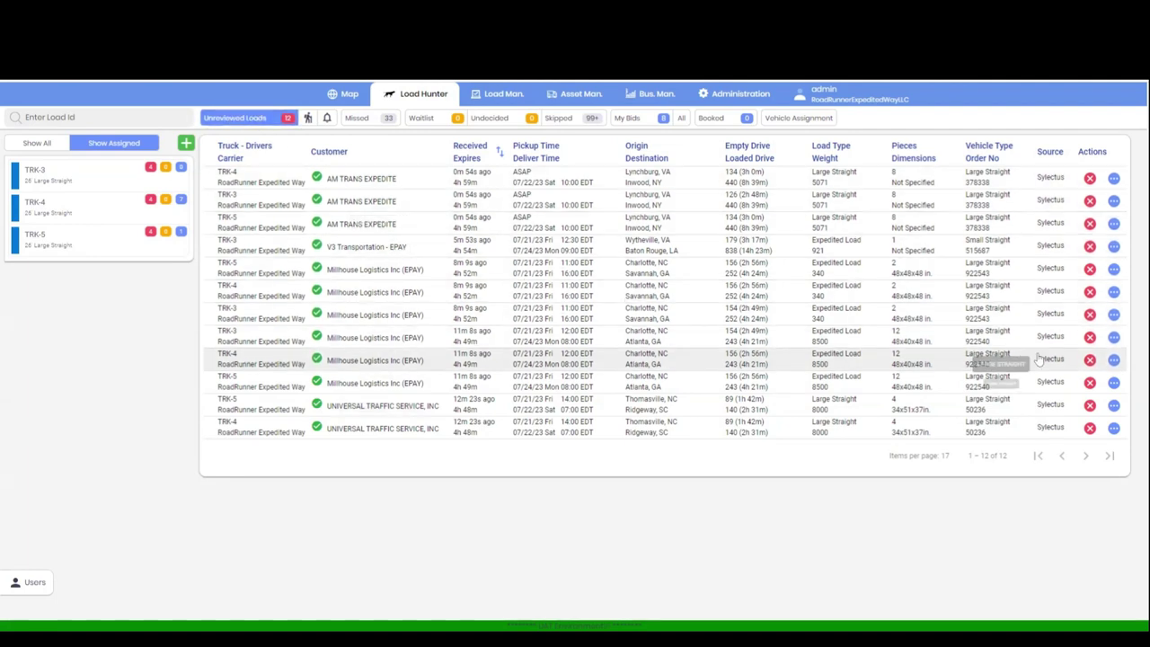
Skip the Millhouse Charlotte–Atlanta and Universal Traffic Service Thomasville–Ridgeway loads for TRK-4 and TRK-5
{"action": "left_click", "coordinate": [1089, 382]}
{"action": "left_click", "coordinate": [1089, 382]}
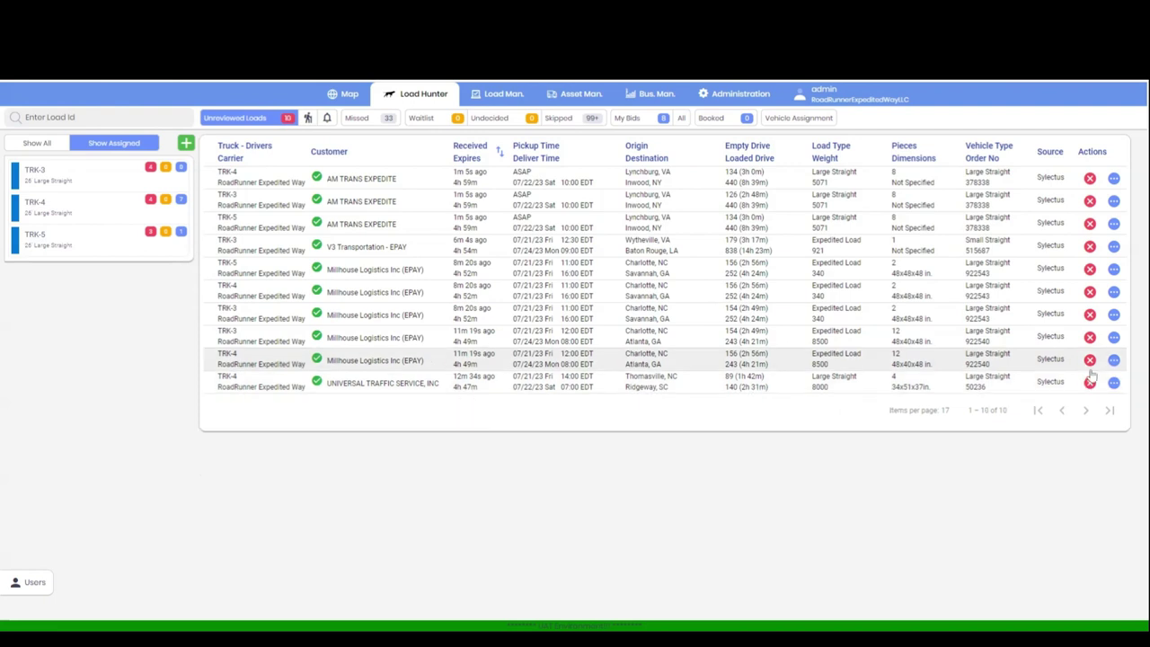
{"action": "left_click", "coordinate": [1091, 361]}
{"action": "left_click", "coordinate": [1090, 362]}
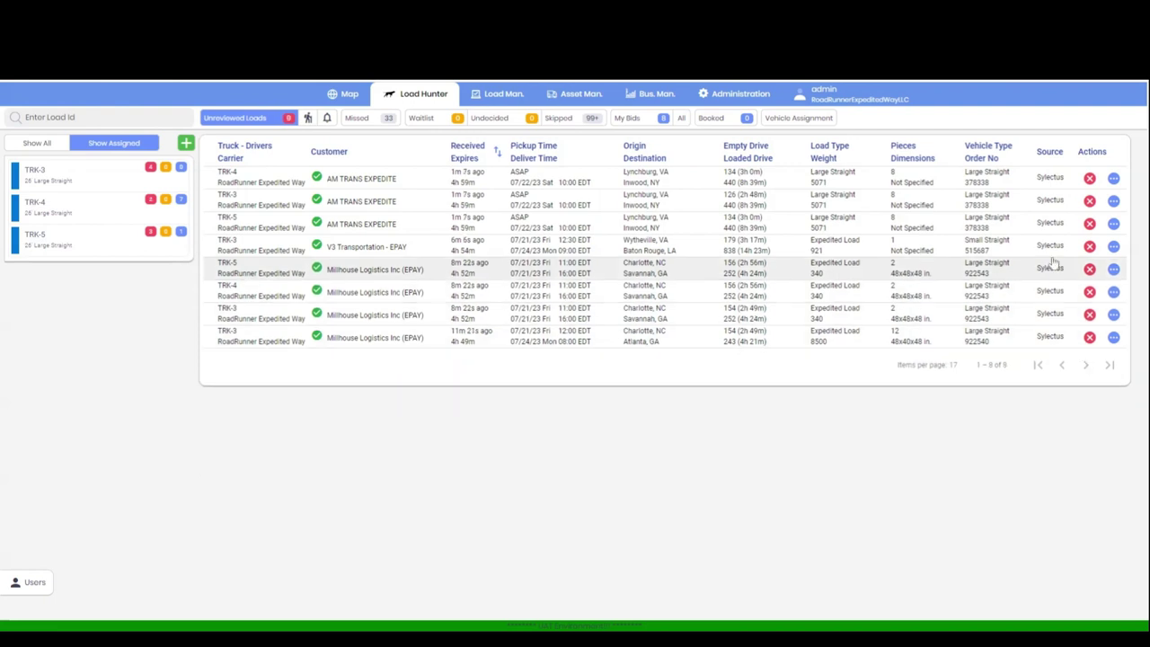
Move TRK-4's AM TRANS EXPEDITE load and TRK-3's V3 Transportation load to the waitlist and view the waitlisted loads
{"action": "left_click", "coordinate": [1089, 178]}
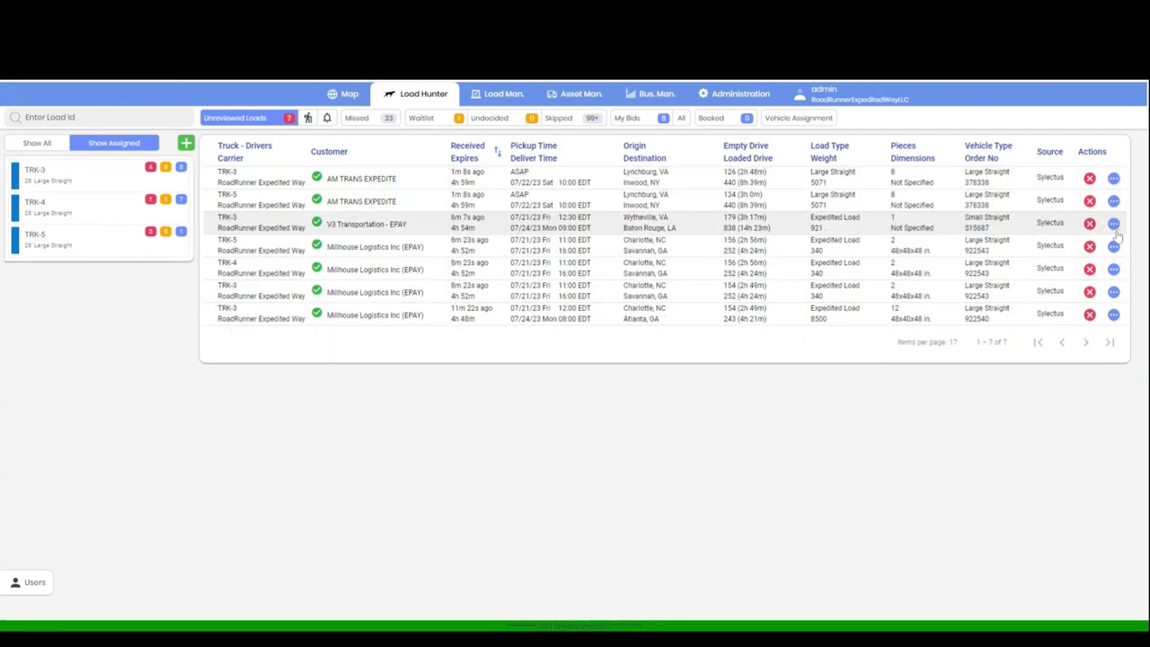
{"action": "left_click", "coordinate": [1115, 225]}
{"action": "left_click", "coordinate": [422, 118]}
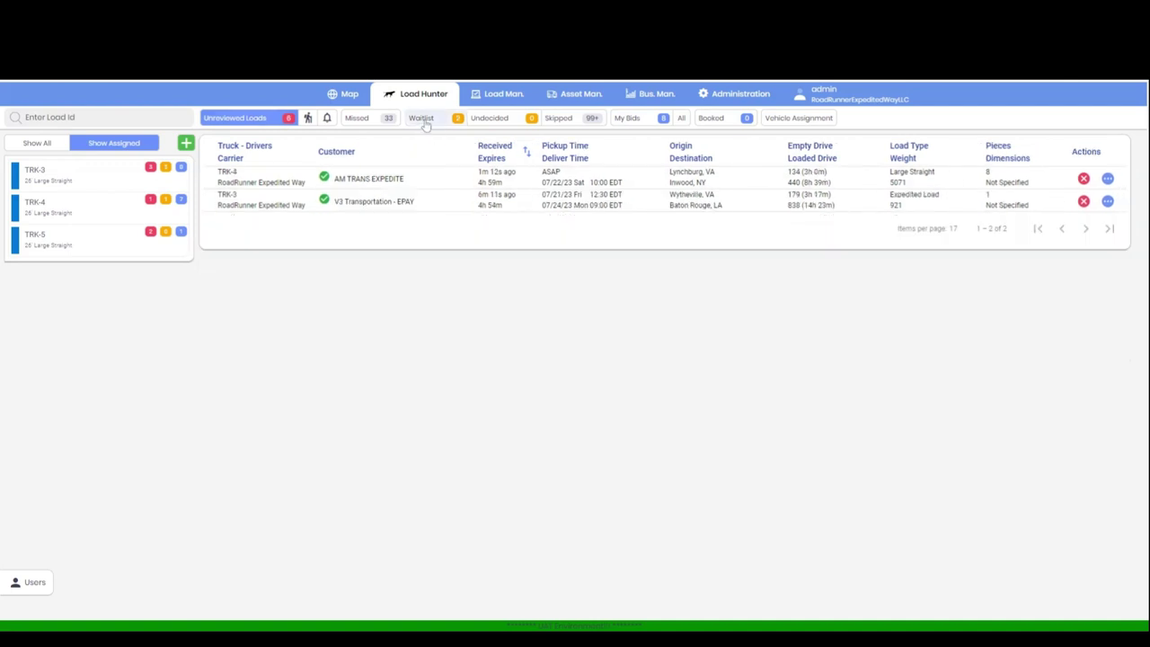
Open the unreviewed Millhouse Logistics load from Charlotte to Savannah for TRK-3 and set a bid of $1200
{"action": "left_click", "coordinate": [267, 122]}
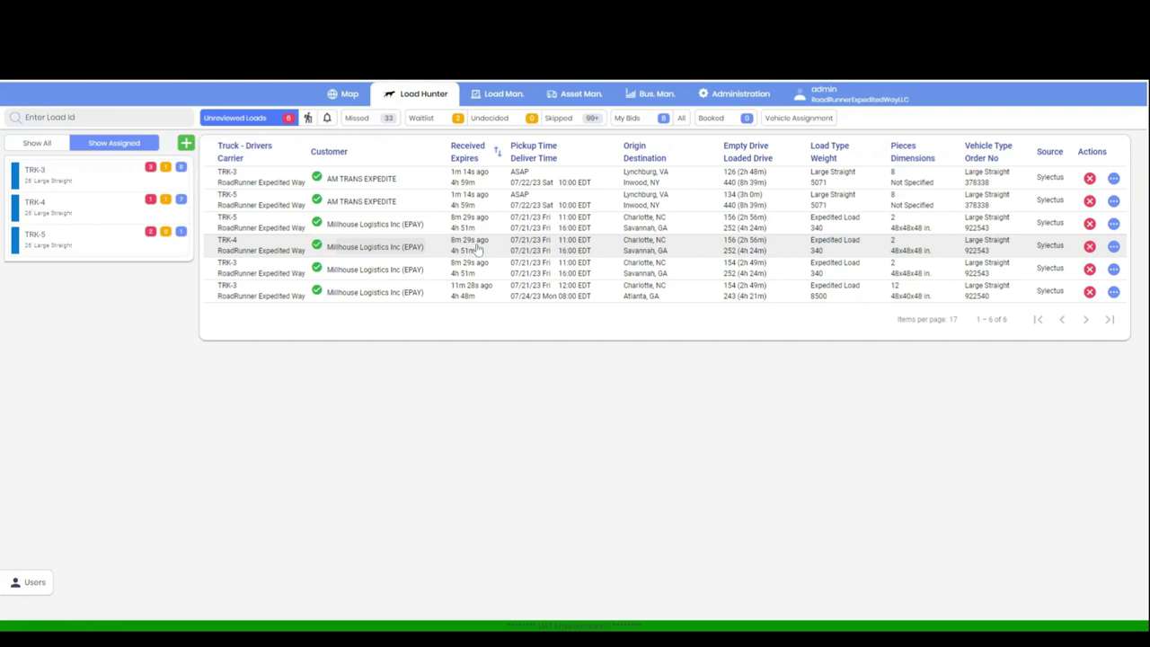
{"action": "left_click", "coordinate": [593, 268]}
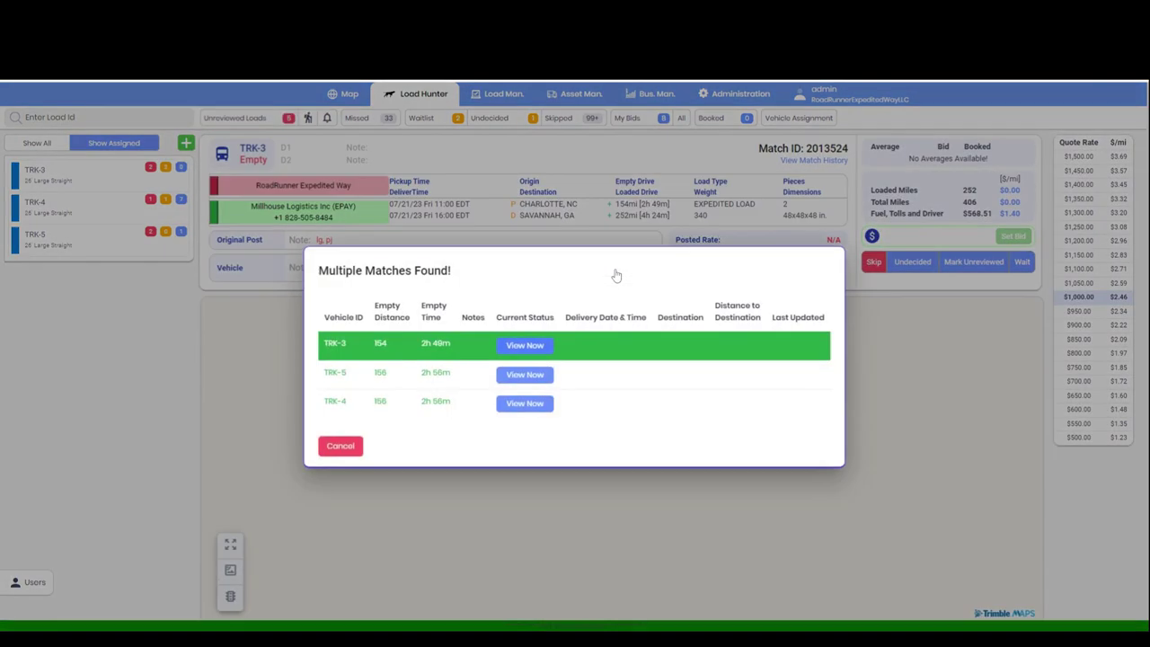
{"action": "left_click", "coordinate": [396, 353]}
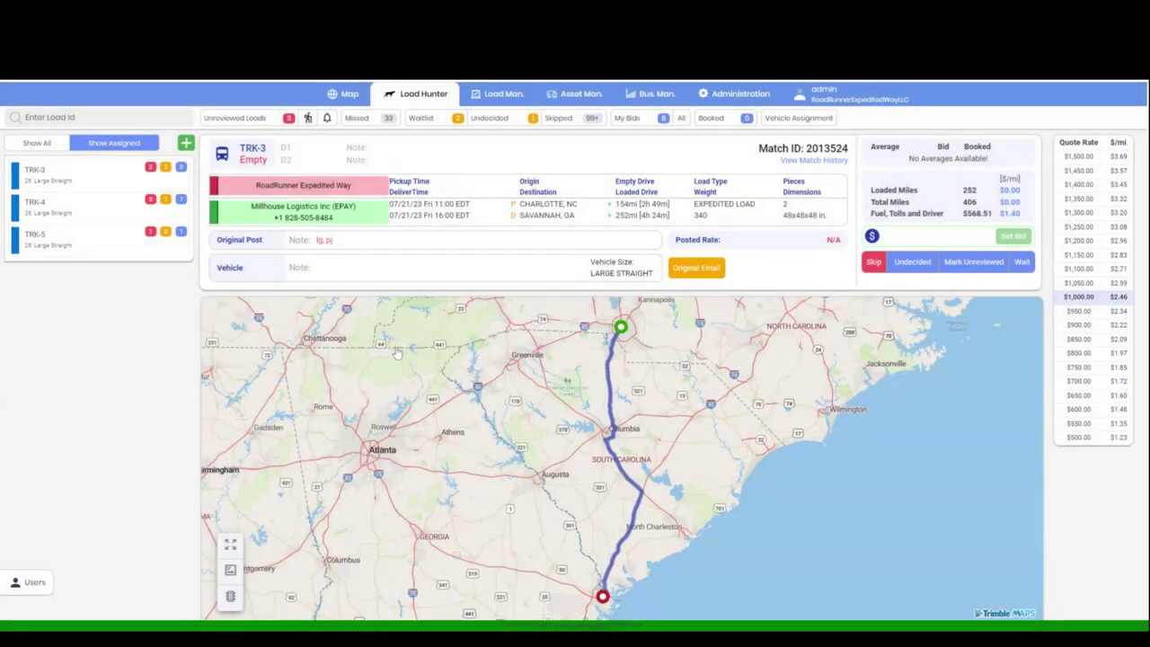
{"action": "left_click", "coordinate": [982, 236]}
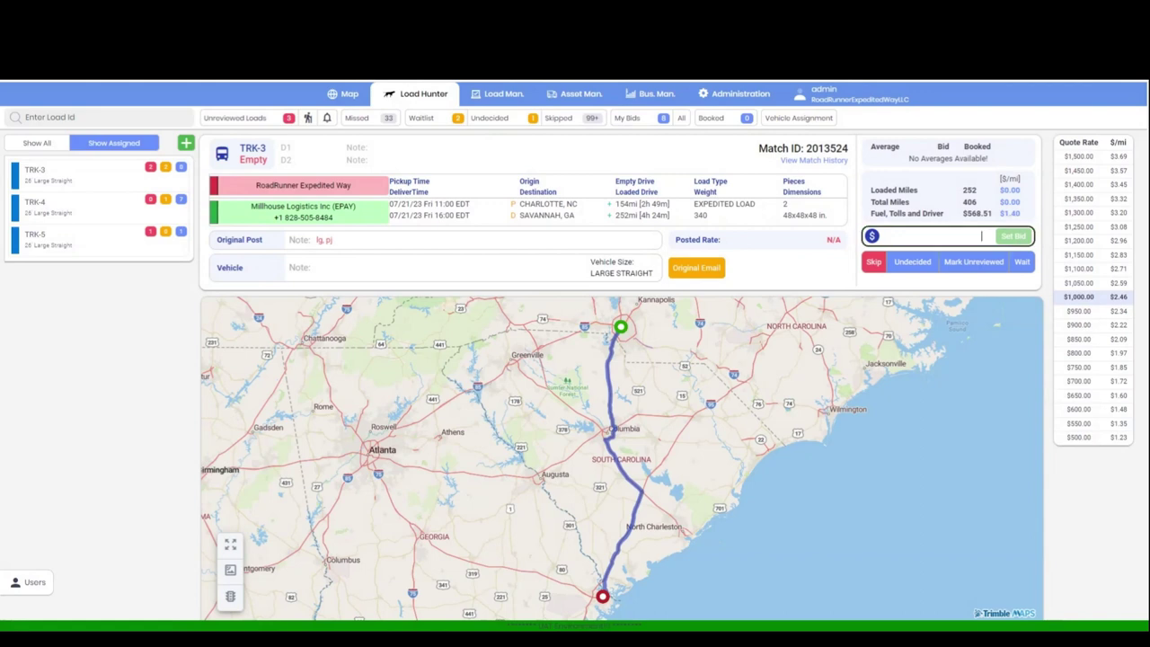
{"action": "type", "text": "1200"}
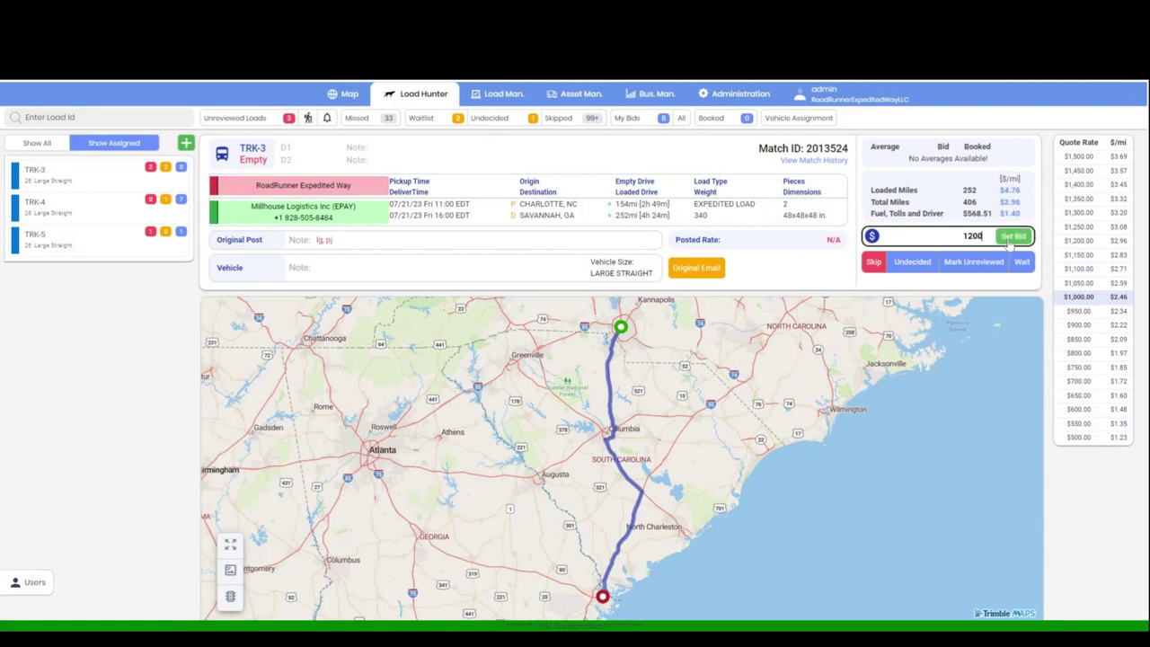
{"action": "left_click", "coordinate": [1011, 239]}
Delete one "l" from the recipient's e-mail domain and add the line "12 miles out" below the bid email's greeting
{"action": "left_click", "coordinate": [633, 286]}
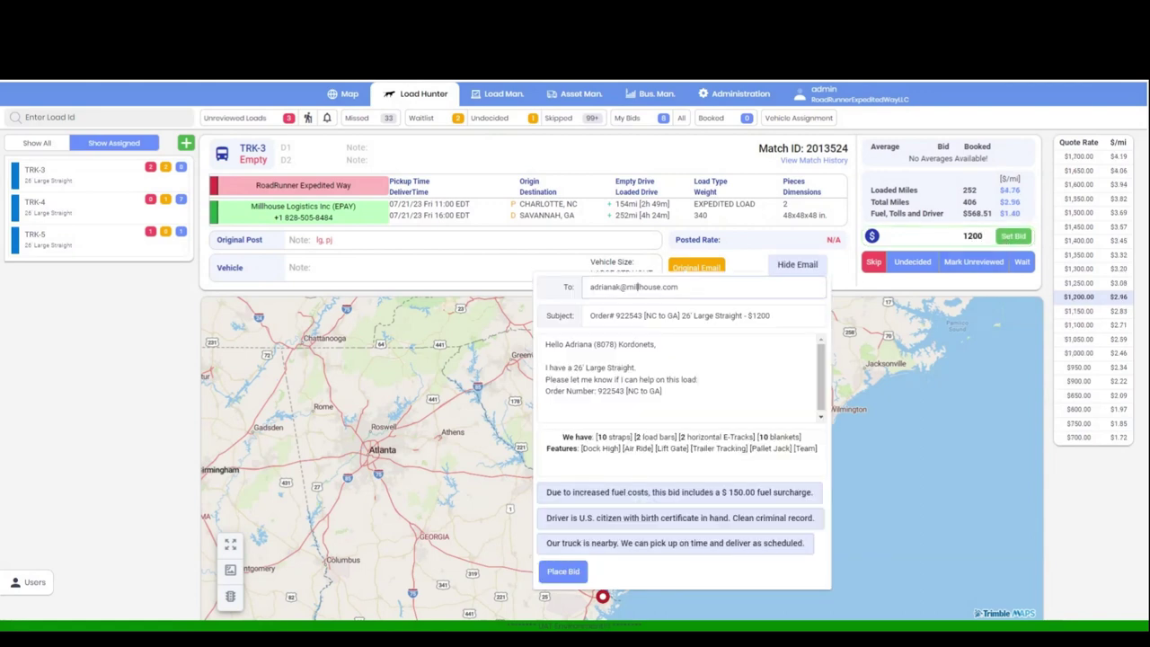
{"action": "key", "text": "BackSpace"}
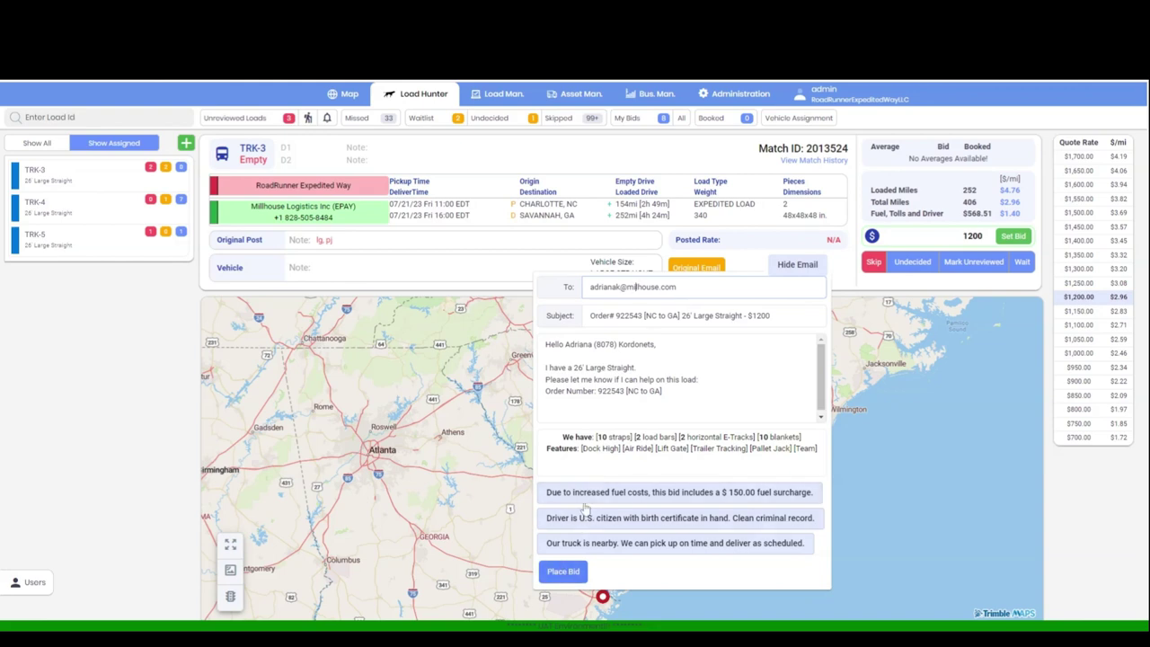
{"action": "key", "text": "Tab"}
{"action": "key", "text": "Return"}
{"action": "key", "text": "Return"}
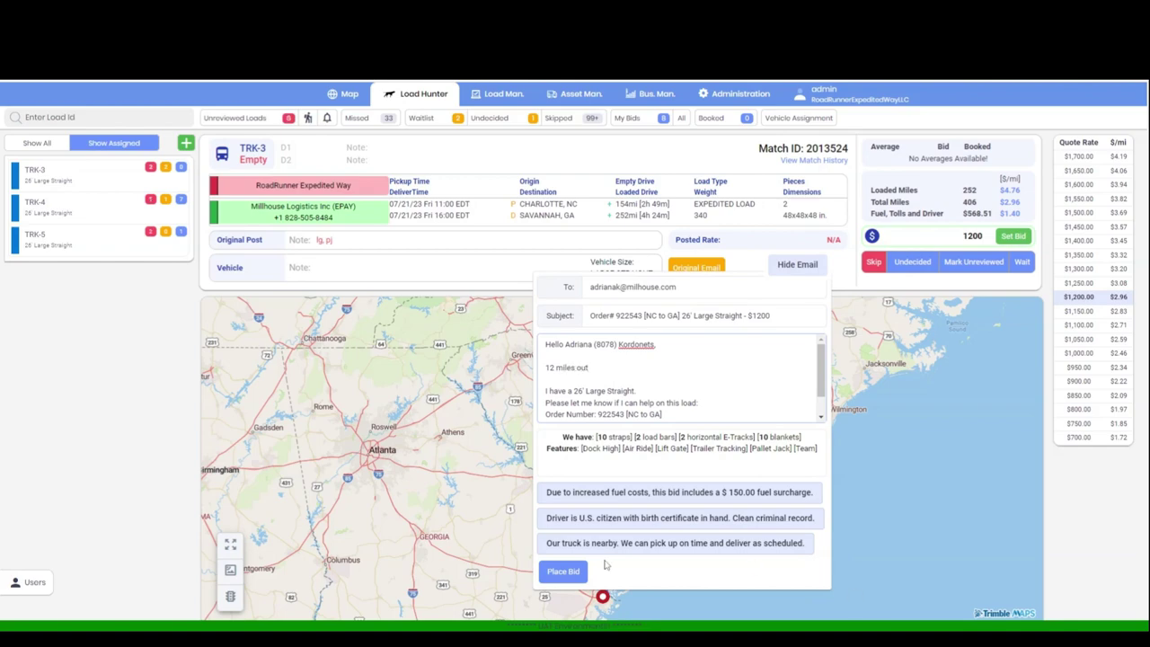
Place the $1200 bid for TRK-3, confirm its amount and send it
{"action": "left_click", "coordinate": [564, 572]}
{"action": "left_click", "coordinate": [748, 218]}
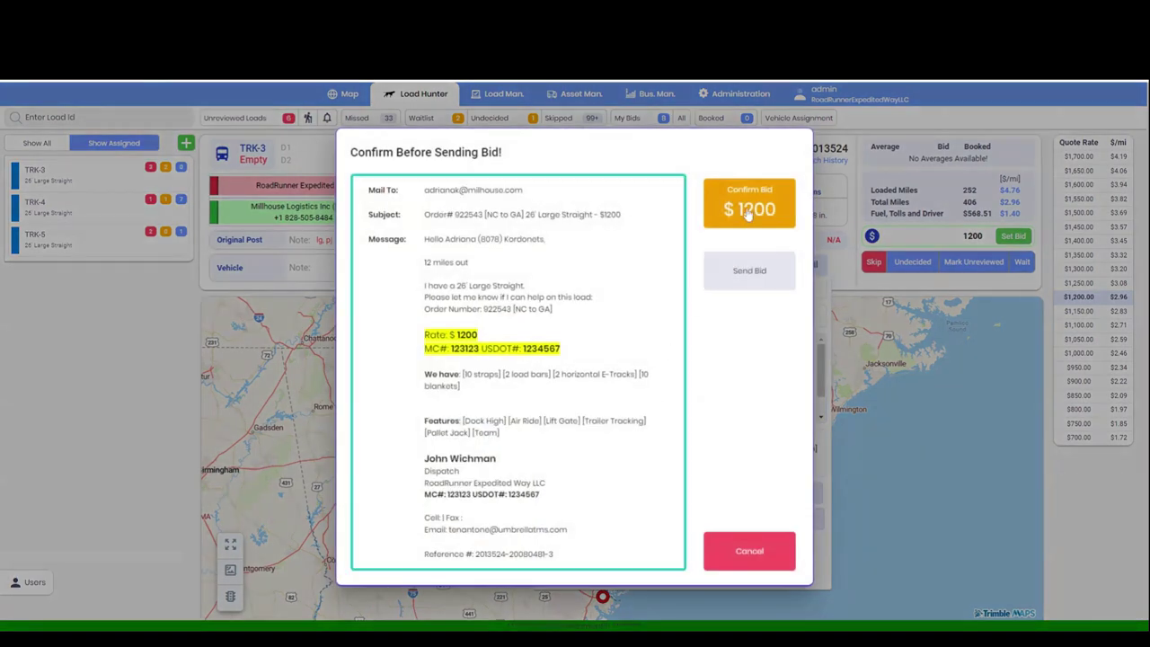
{"action": "left_click", "coordinate": [751, 260]}
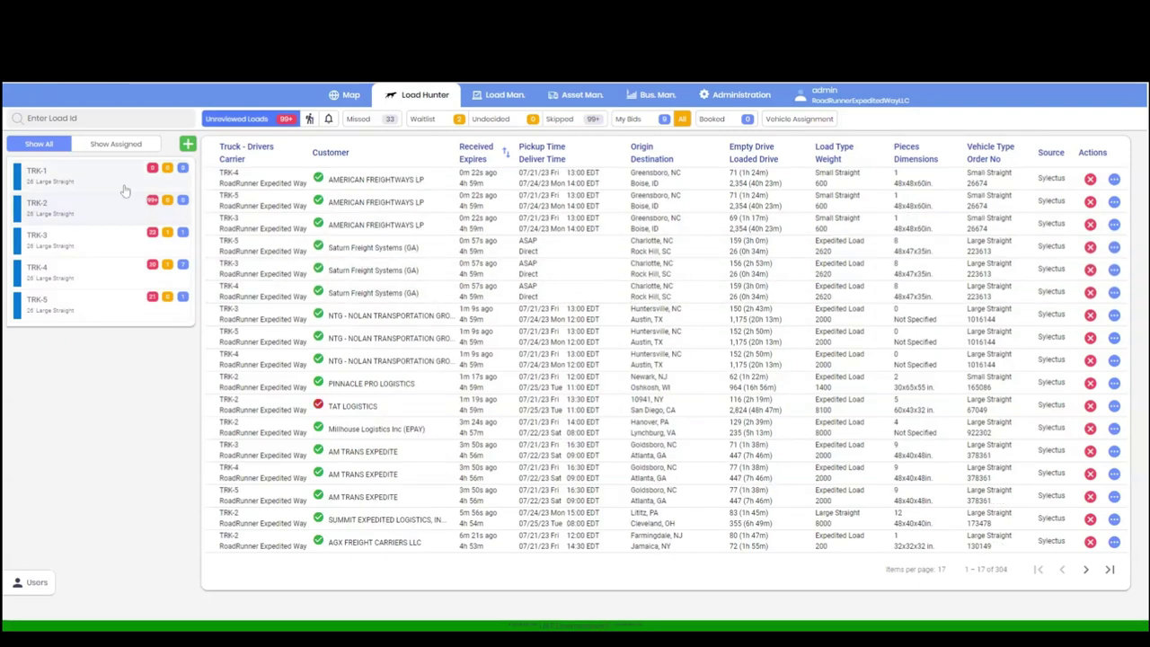
Compare the trucks and unreviewed loads for assigned vehicles only with those for all vehicles
{"action": "left_click", "coordinate": [113, 149]}
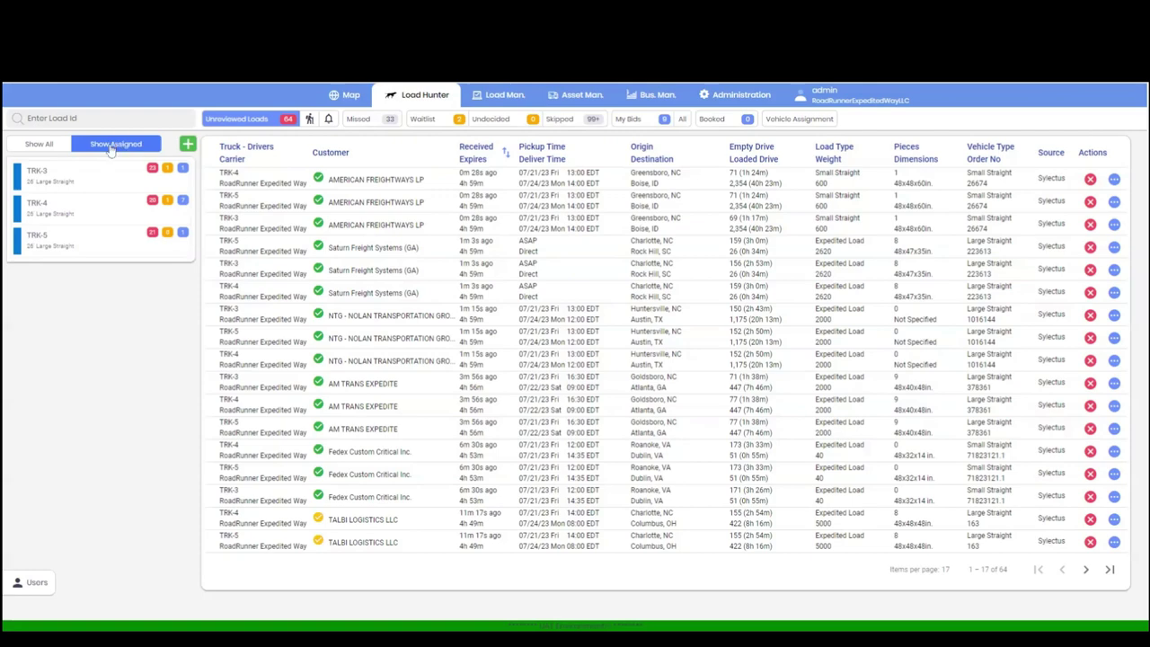
{"action": "left_click", "coordinate": [39, 145]}
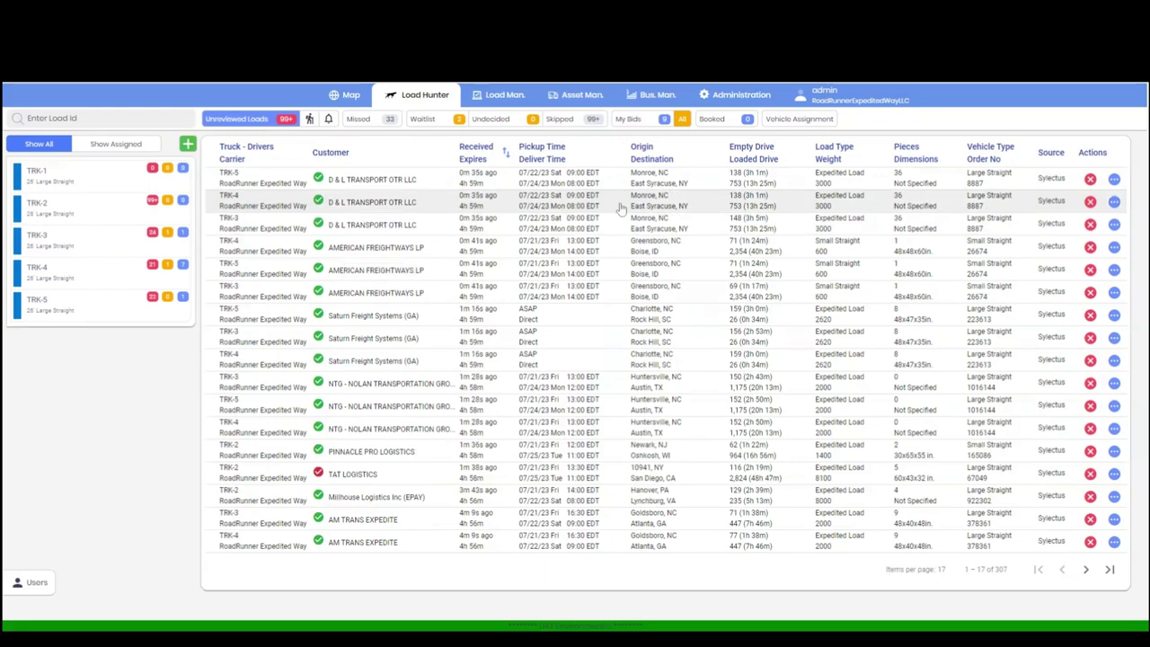
In the vehicle assignments, add the primary dispatcher of TRK-3 to TRK-5 as an additional dispatcher on TRK-1 and TRK-2
{"action": "left_click", "coordinate": [797, 121]}
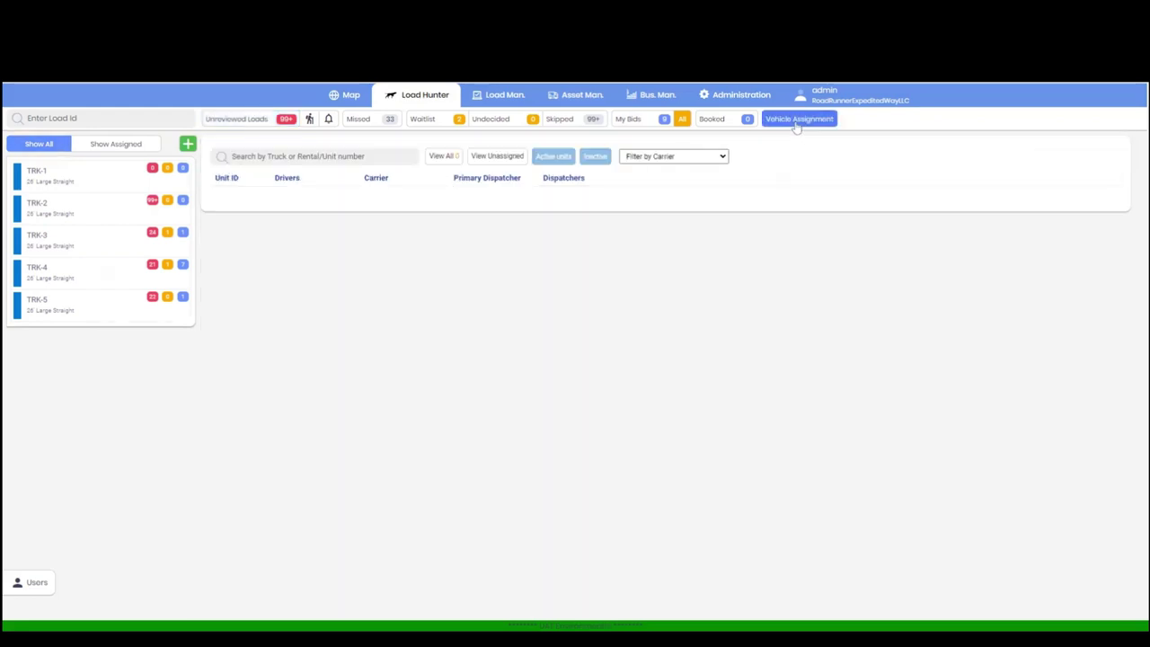
{"action": "left_click", "coordinate": [561, 196]}
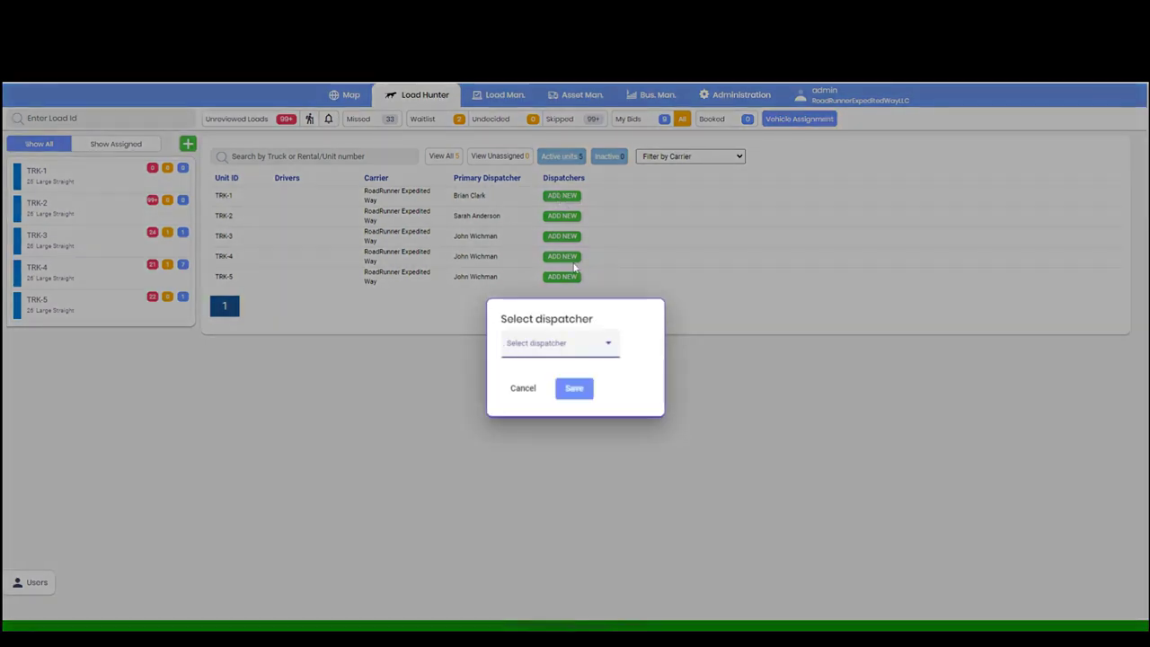
{"action": "left_click", "coordinate": [575, 343]}
{"action": "left_click", "coordinate": [568, 349]}
{"action": "left_click", "coordinate": [573, 388]}
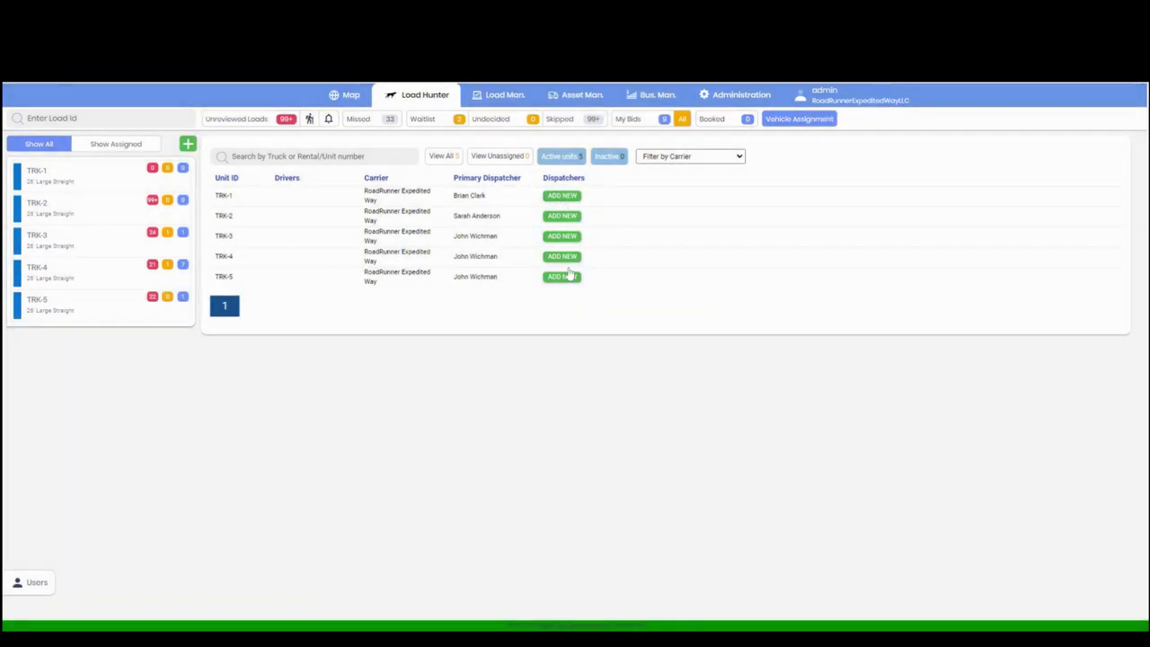
{"action": "left_click", "coordinate": [629, 195]}
{"action": "left_click", "coordinate": [591, 352]}
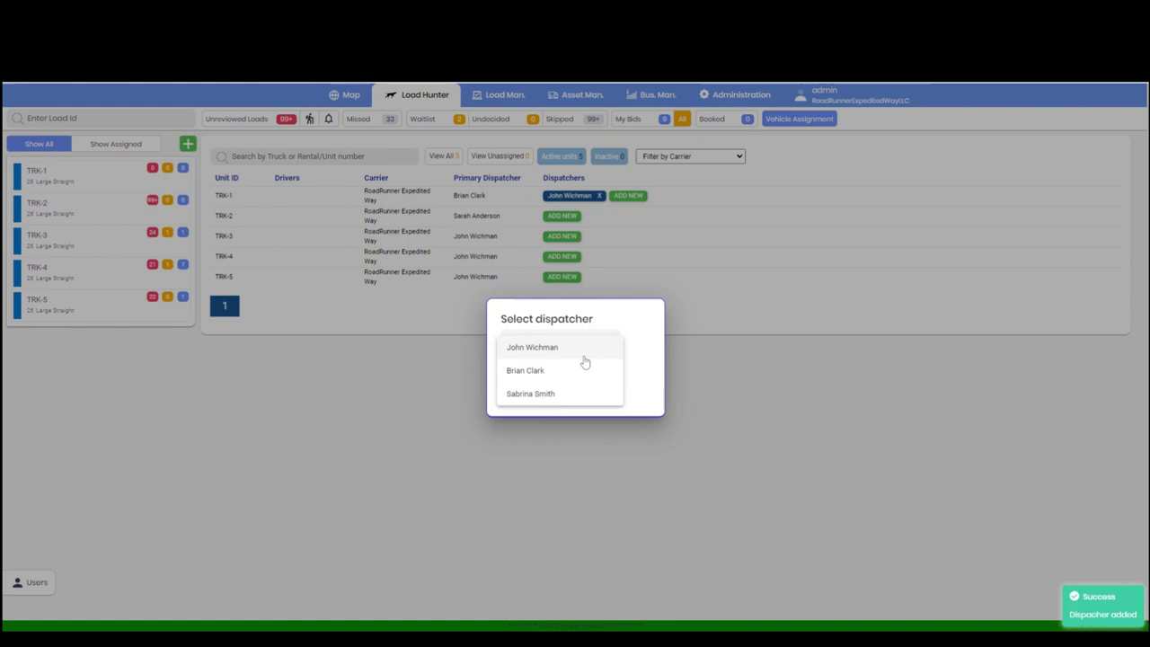
{"action": "left_click", "coordinate": [582, 348]}
{"action": "left_click", "coordinate": [574, 388]}
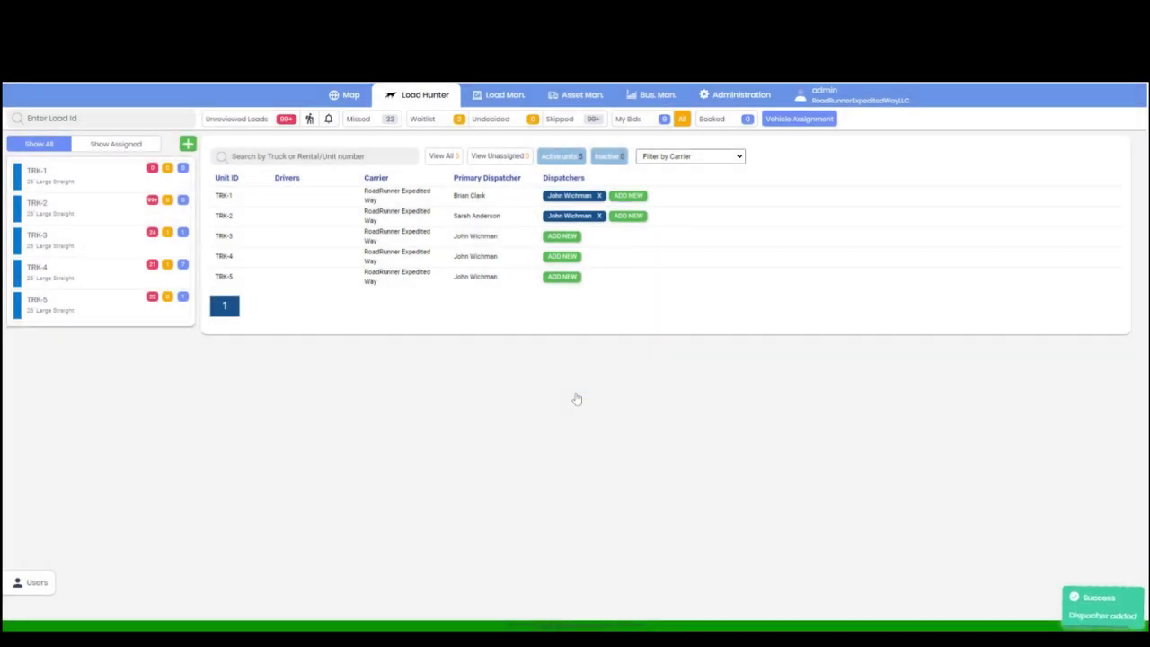
Return to the unreviewed loads and toggle the load notifications
{"action": "left_click", "coordinate": [257, 121]}
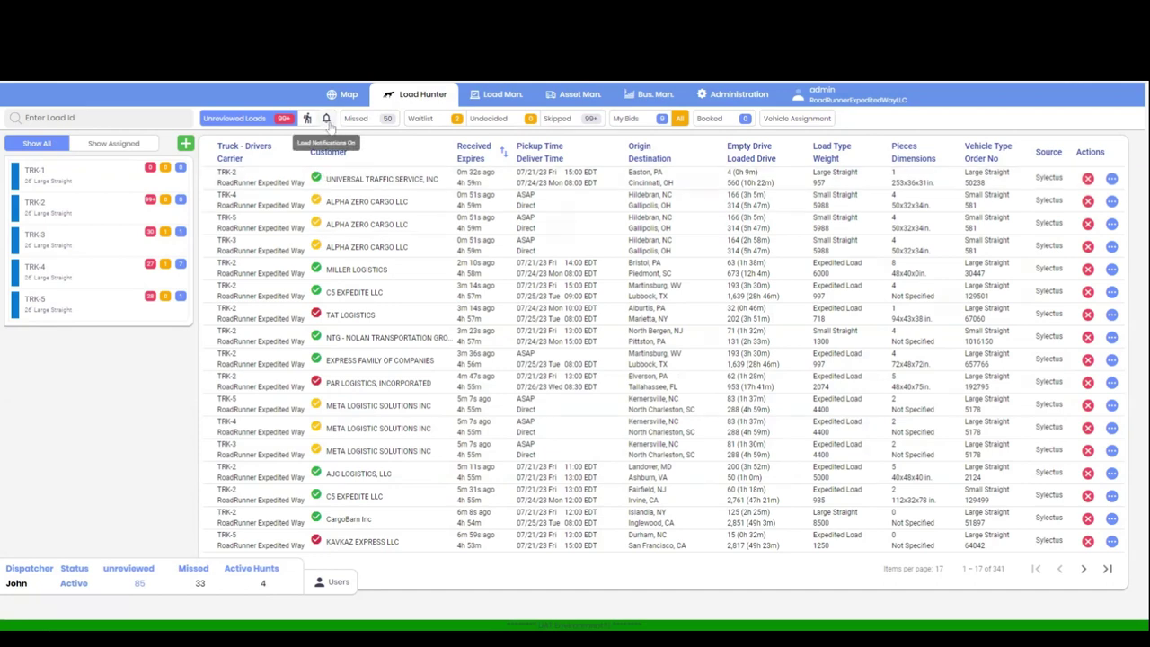
{"action": "left_click", "coordinate": [327, 120]}
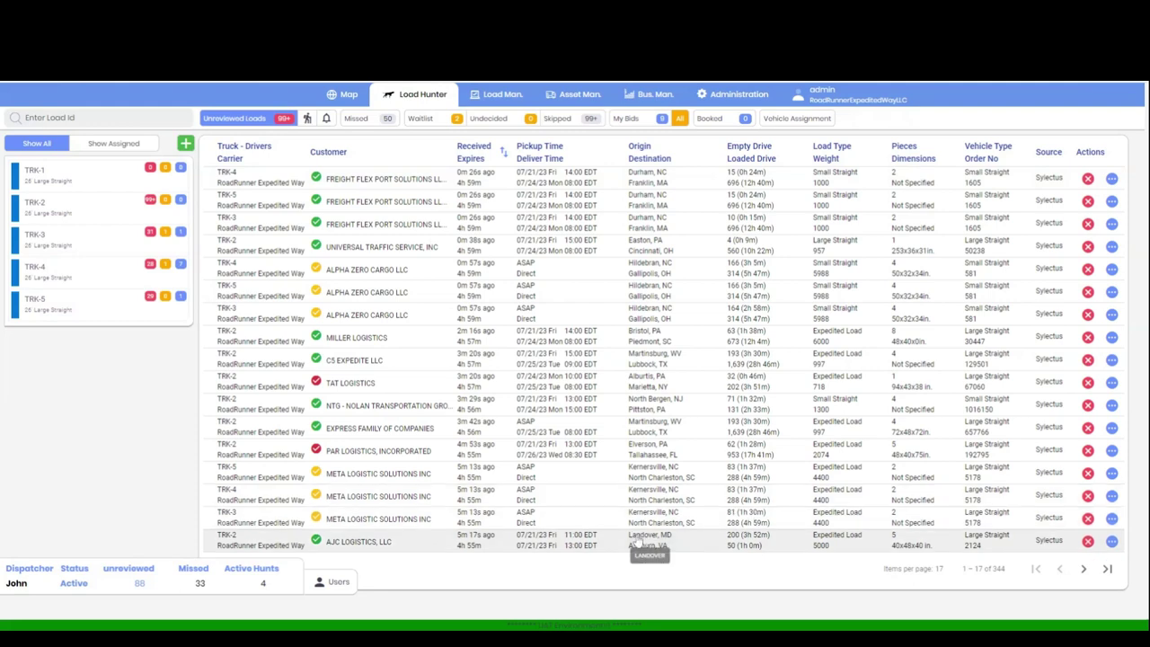
Collapse and reopen the users overview to check the dispatcher's status, unreviewed and missed loads, and active hunts
{"action": "left_click", "coordinate": [347, 591]}
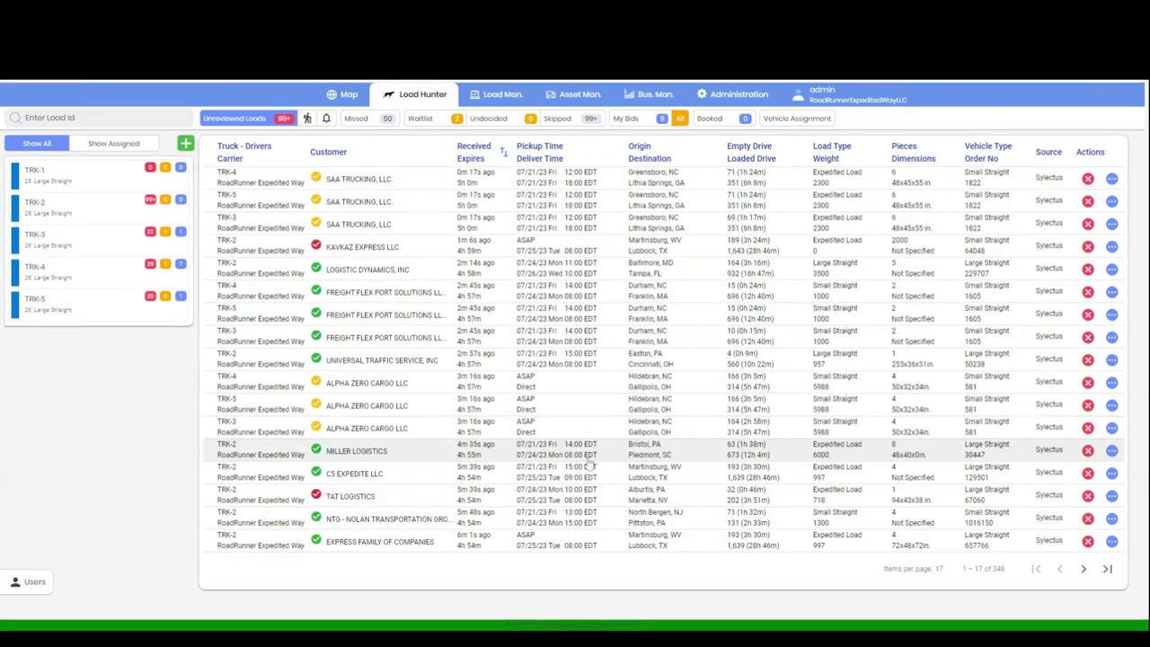
{"action": "left_click", "coordinate": [40, 589]}
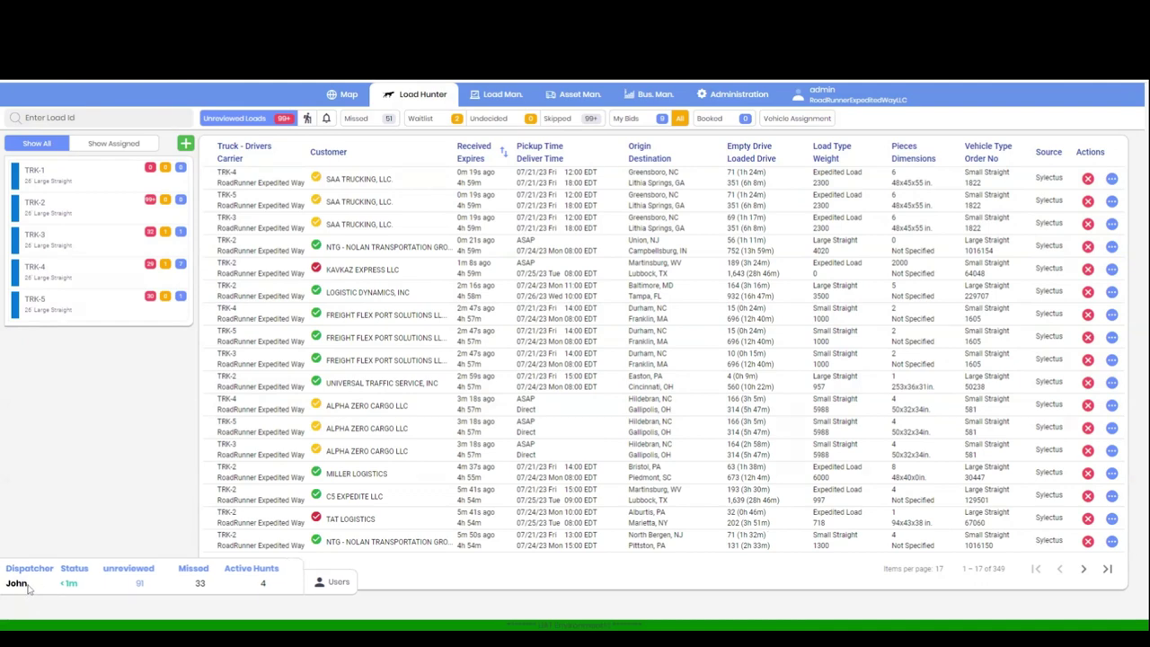
Review the dispatcher's status and load figures in the users overview and close the overview
{"action": "double_click", "coordinate": [18, 583]}
{"action": "left_click_drag", "start_coordinate": [81, 584], "coordinate": [62, 584]}
{"action": "left_click_drag", "start_coordinate": [196, 587], "coordinate": [207, 585]}
{"action": "left_click", "coordinate": [148, 594]}
{"action": "left_click", "coordinate": [338, 582]}
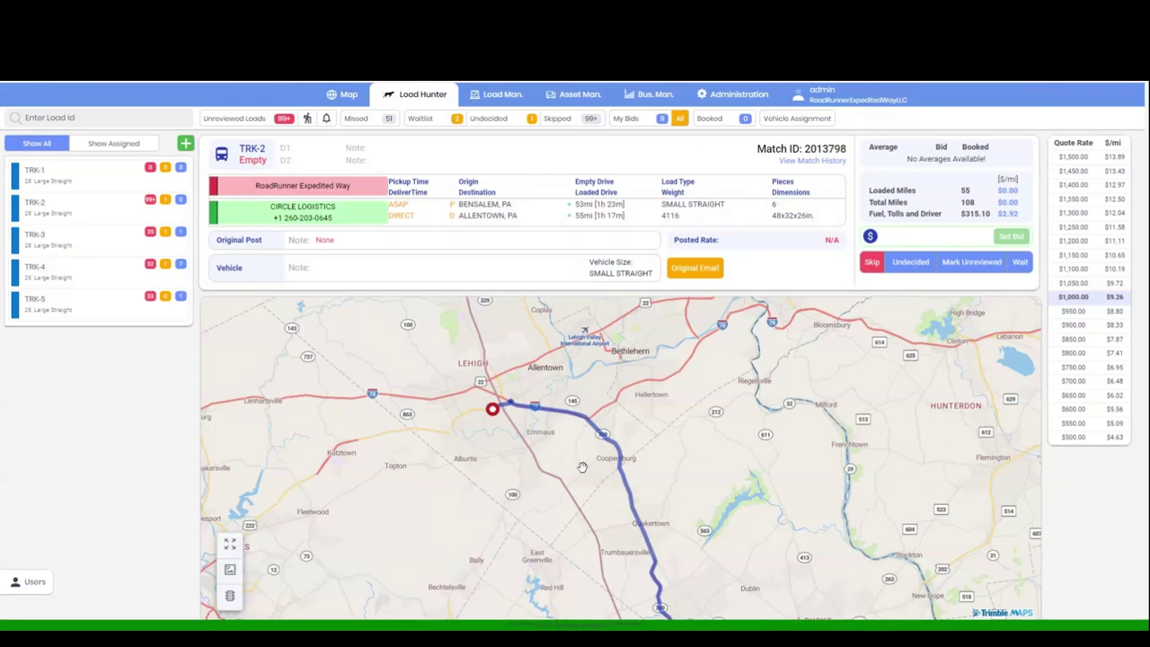
Inspect the Allentown, PA destination on the route map of the TRK-2 load with satellite imagery, and toggle the traffic layer
{"action": "scroll", "coordinate": [549, 478], "scroll_direction": "up", "scroll_amount": 3}
{"action": "scroll", "coordinate": [571, 454], "scroll_direction": "up", "scroll_amount": 5}
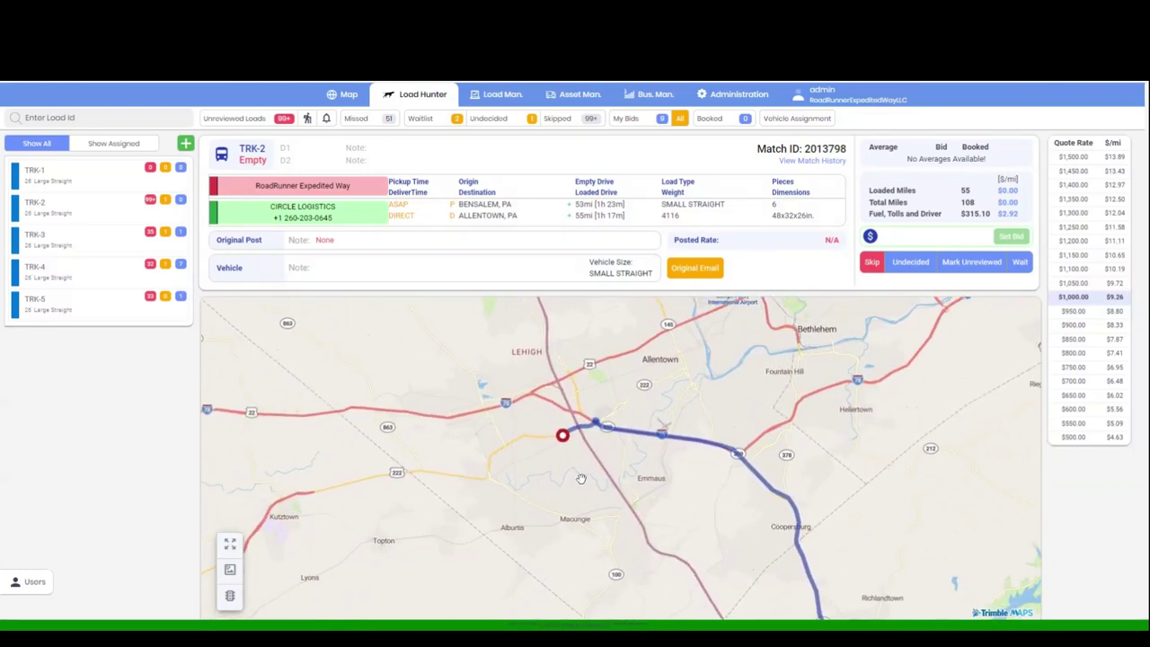
{"action": "left_click_drag", "start_coordinate": [552, 410], "coordinate": [525, 470]}
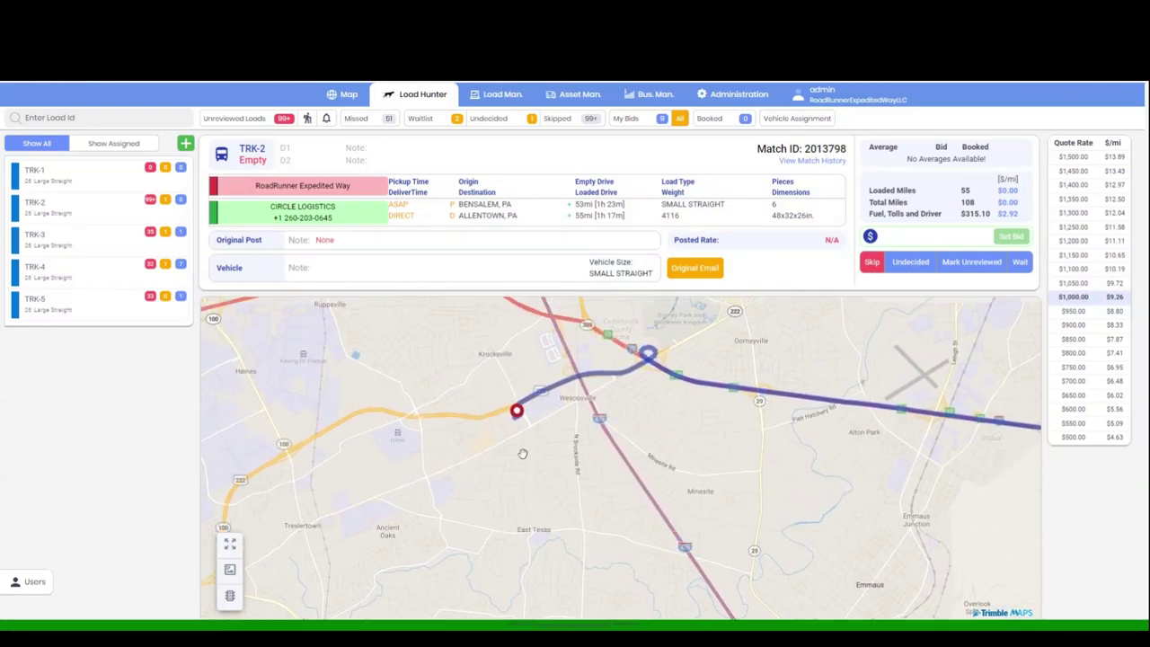
{"action": "left_click", "coordinate": [230, 569]}
{"action": "scroll", "coordinate": [519, 414], "scroll_direction": "up", "scroll_amount": 5}
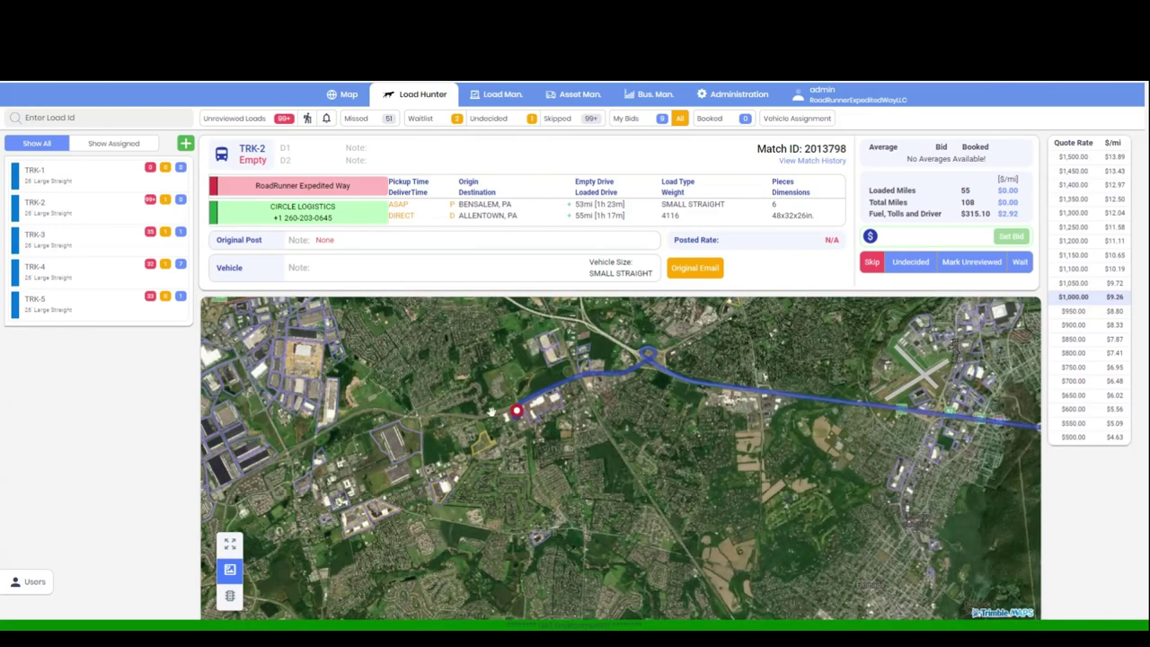
{"action": "scroll", "coordinate": [519, 413], "scroll_direction": "up", "scroll_amount": 4}
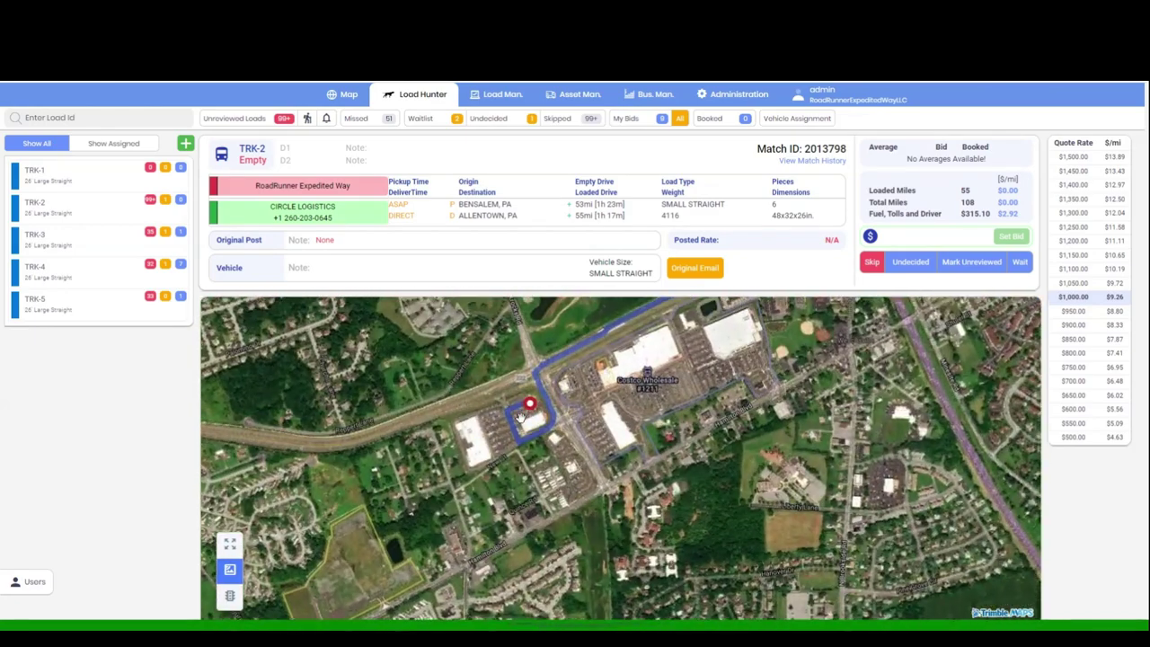
{"action": "left_click_drag", "start_coordinate": [361, 511], "coordinate": [367, 545]}
{"action": "left_click", "coordinate": [230, 595]}
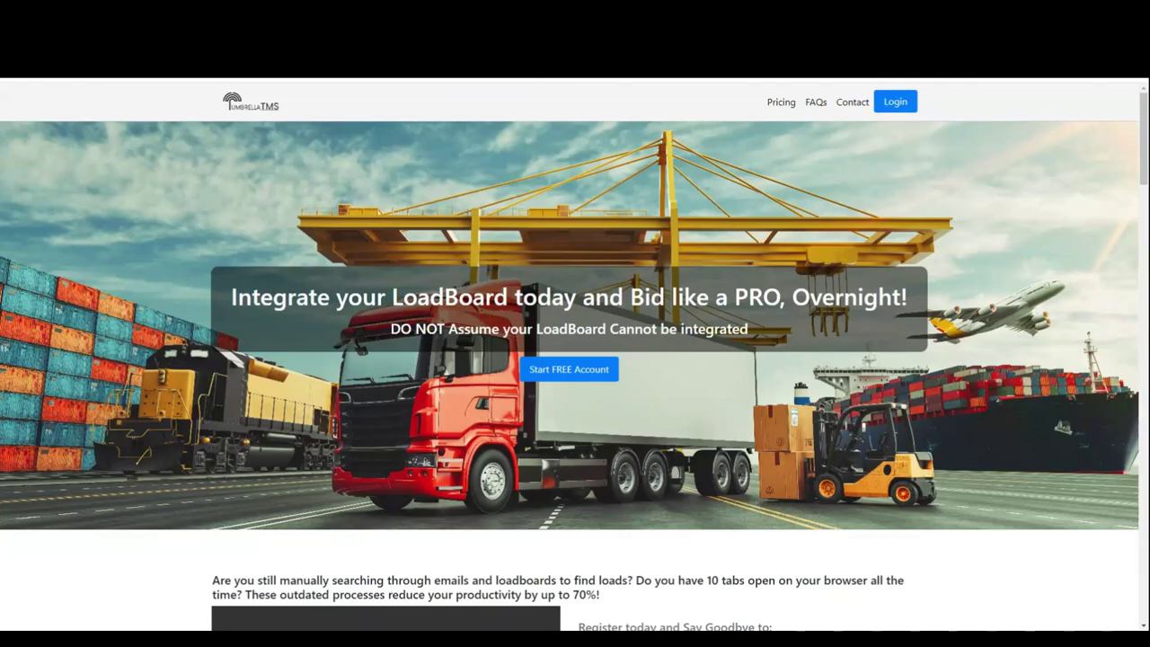
On the Umbrella TMS website, start a registration with the Plus carrier package and begin entering the company's USDOT number
{"action": "scroll", "coordinate": [575, 378], "scroll_direction": "down", "scroll_amount": 5}
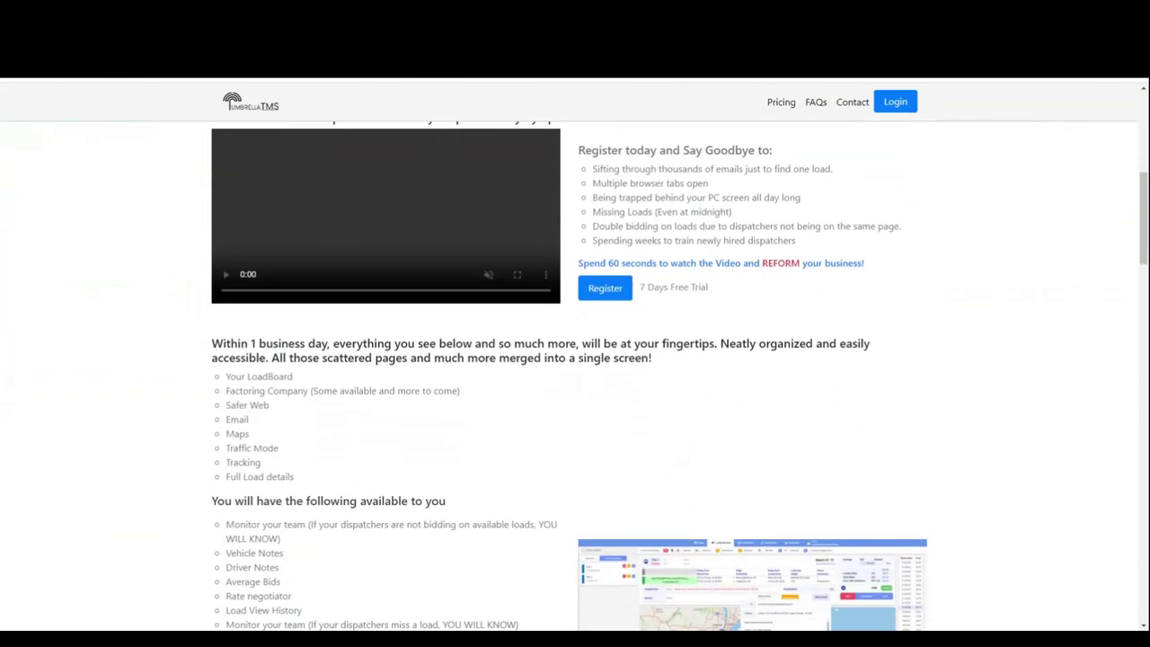
{"action": "scroll", "coordinate": [575, 377], "scroll_direction": "down", "scroll_amount": 3}
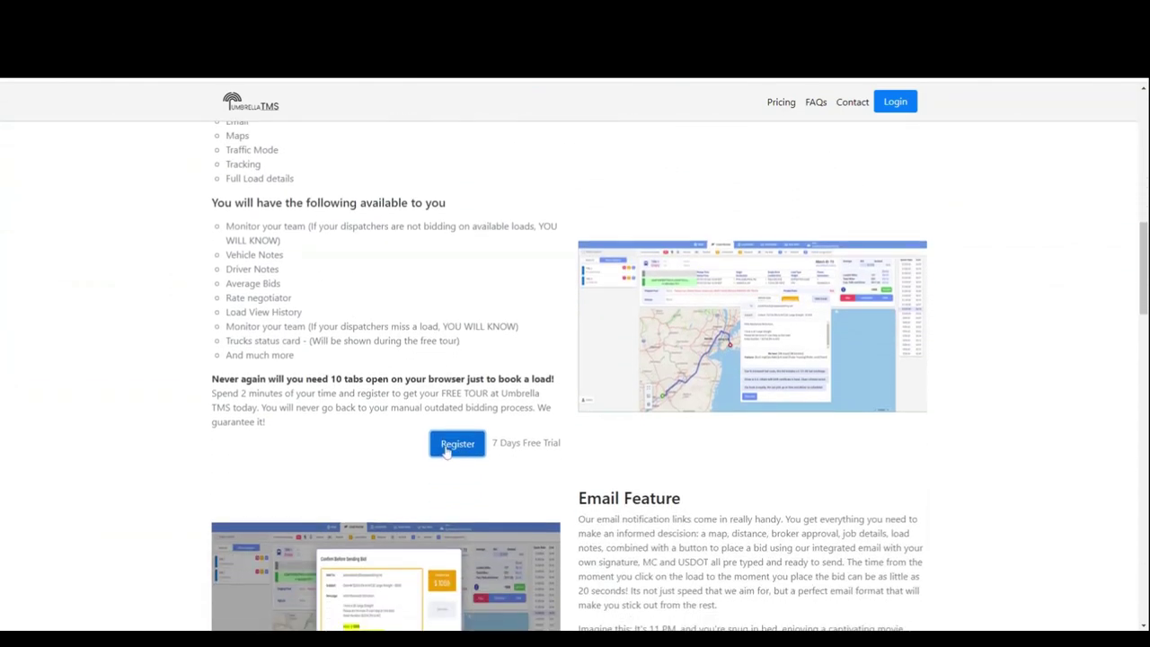
{"action": "left_click", "coordinate": [457, 444]}
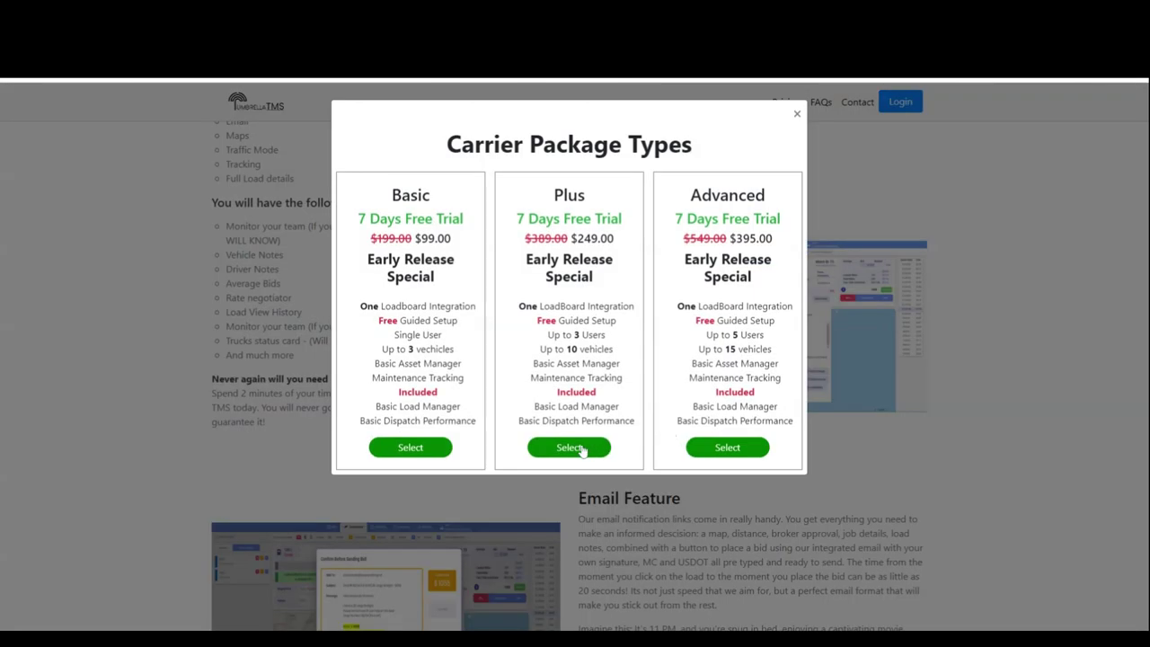
{"action": "left_click", "coordinate": [582, 448]}
{"action": "left_click", "coordinate": [449, 248]}
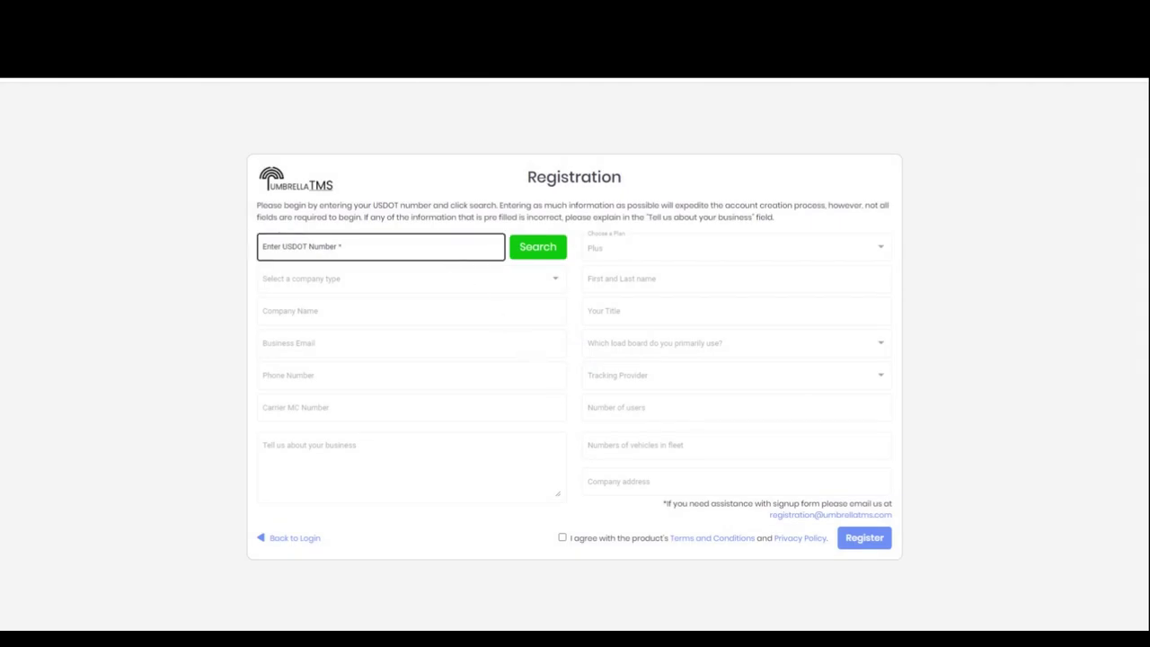
{"action": "type", "text": "12"}
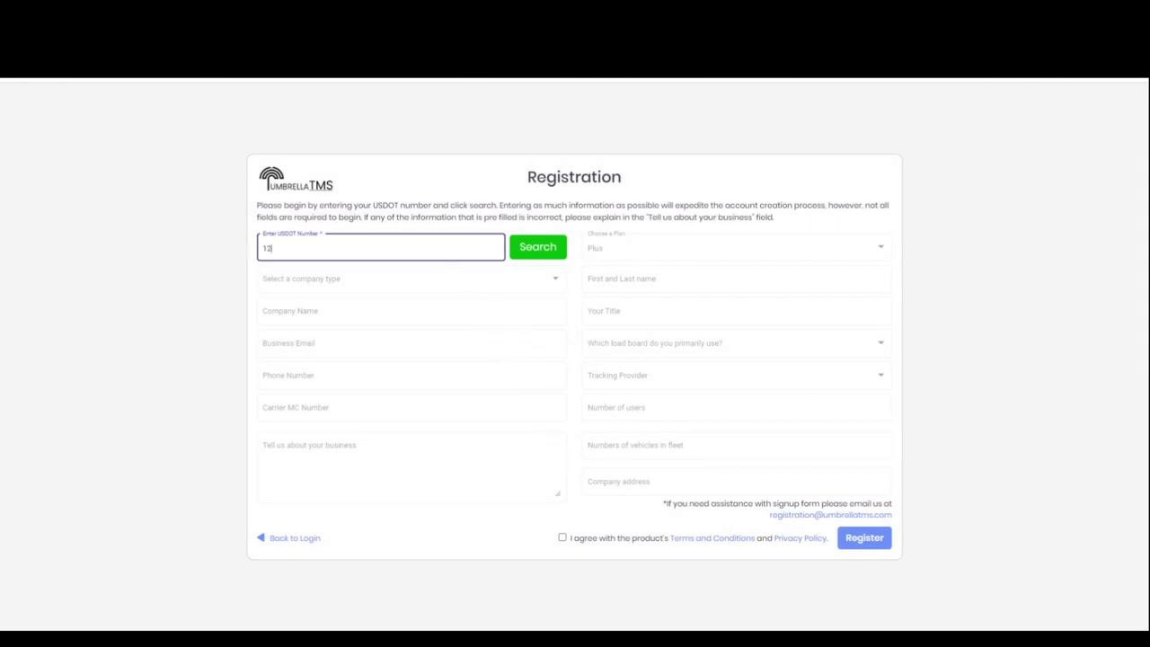